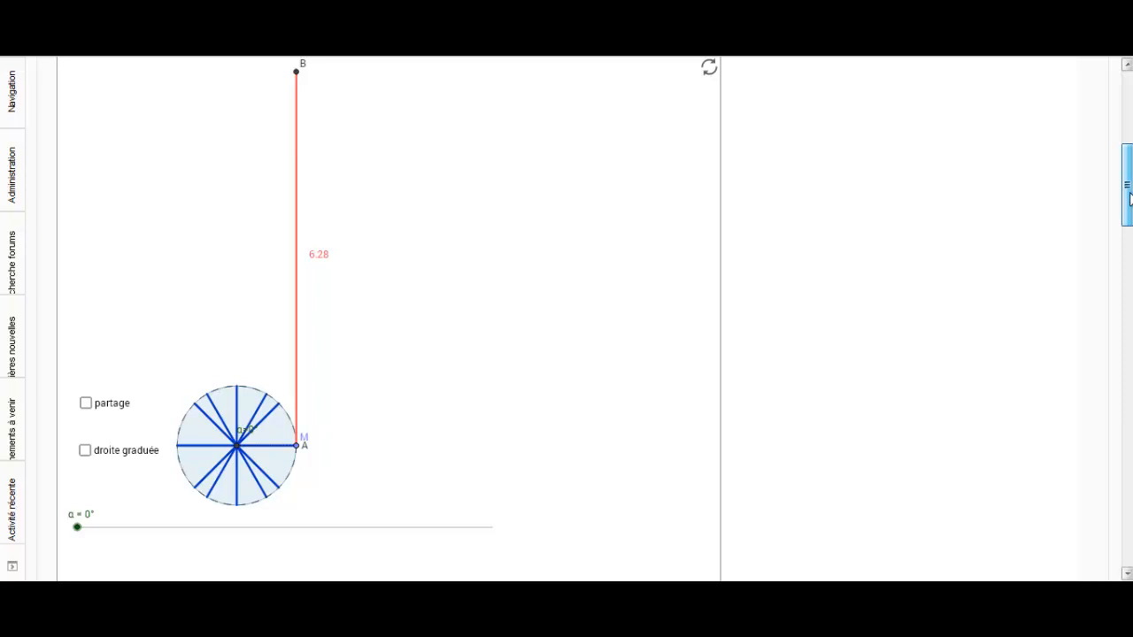
Step: Wind the segment around the circle in the course page's embedded figure by setting angle α to 343°
{"action": "mouse_move", "coordinate": [1130, 194]}
{"action": "left_mouse_down"}
{"action": "mouse_move", "coordinate": [1128, 123]}
{"action": "mouse_move", "coordinate": [1128, 203]}
{"action": "left_mouse_up"}
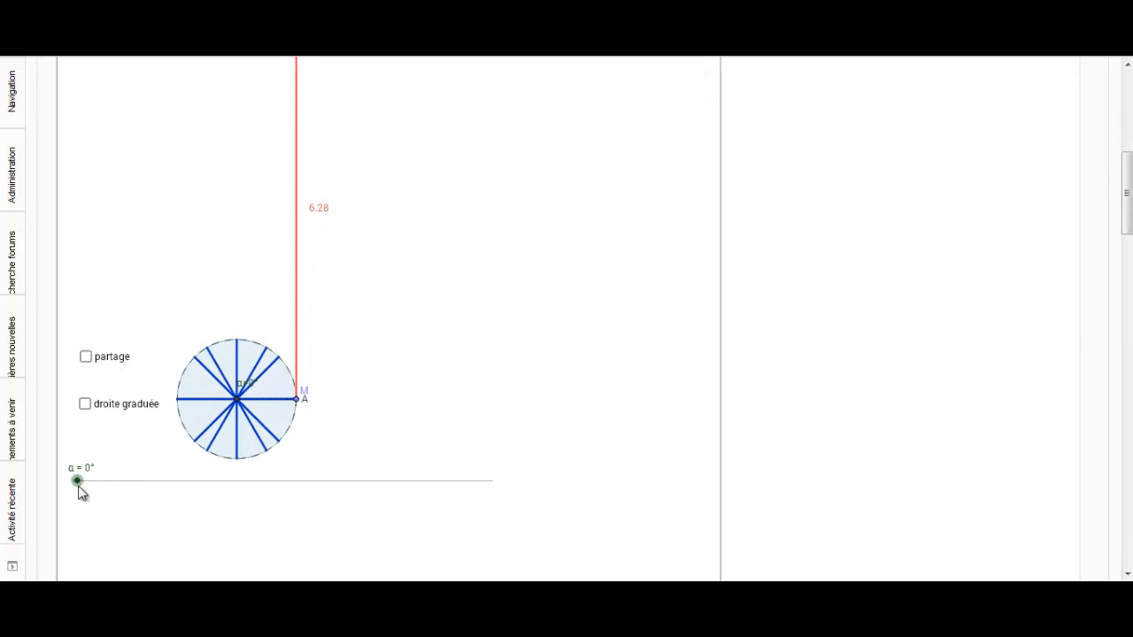
{"action": "left_click_drag", "start_coordinate": [79, 485], "coordinate": [475, 487]}
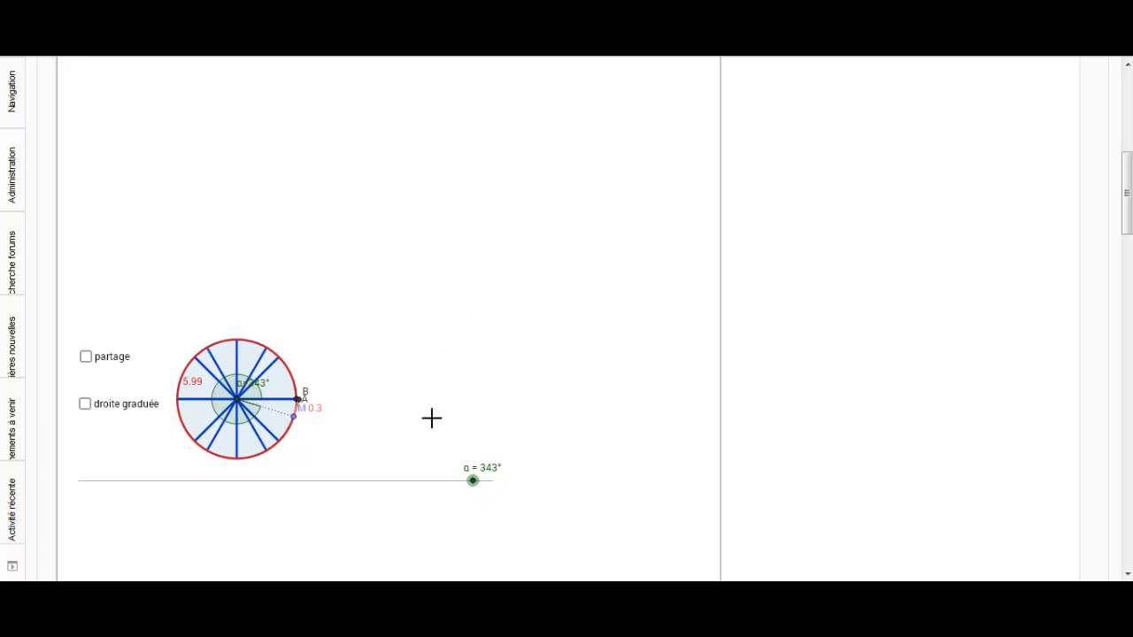
{"action": "left_click_drag", "start_coordinate": [1125, 214], "coordinate": [1113, 494]}
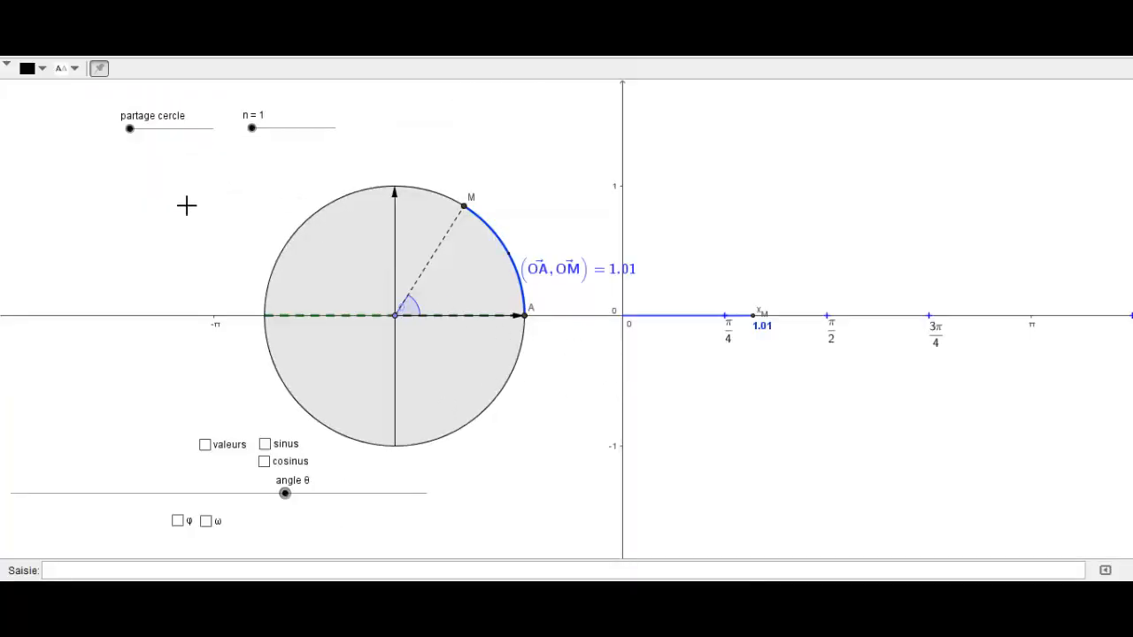
Step: Switch to the GeoGebra trigonometric circle figure, set angle θ to 2.53, and share the figure online
{"action": "left_click_drag", "start_coordinate": [284, 492], "coordinate": [390, 513]}
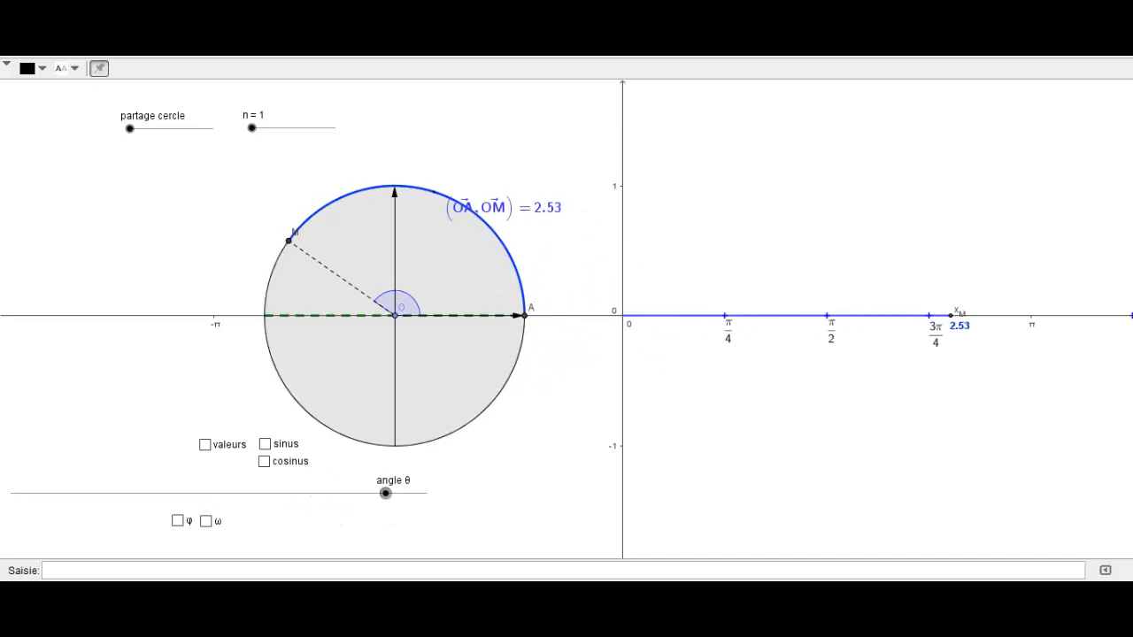
{"action": "key", "text": "F10"}
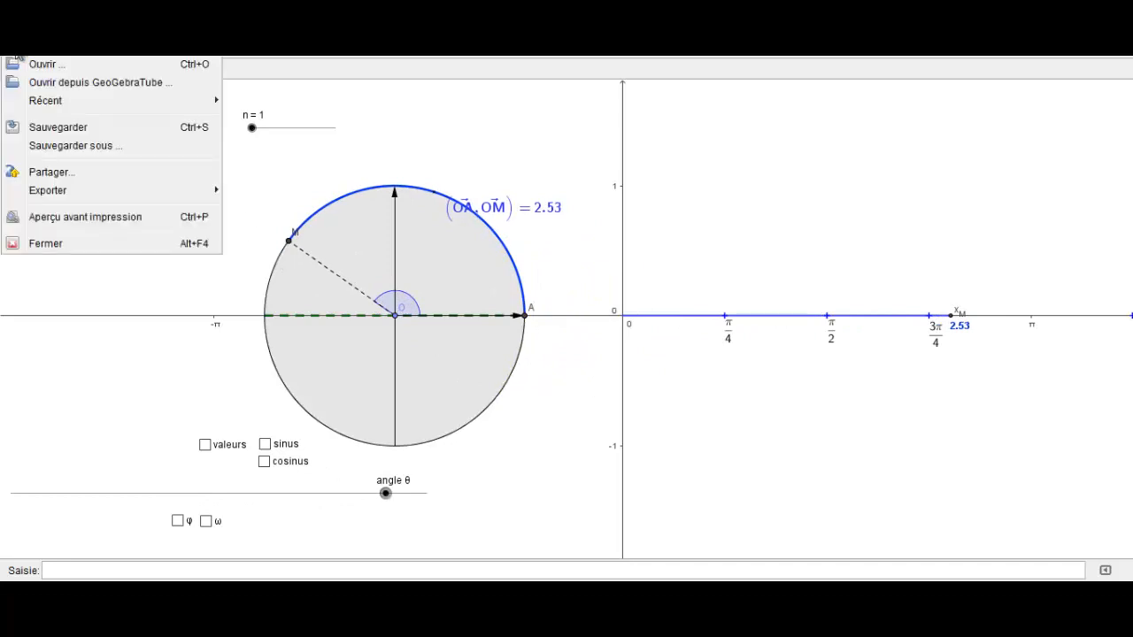
{"action": "left_click", "coordinate": [47, 173]}
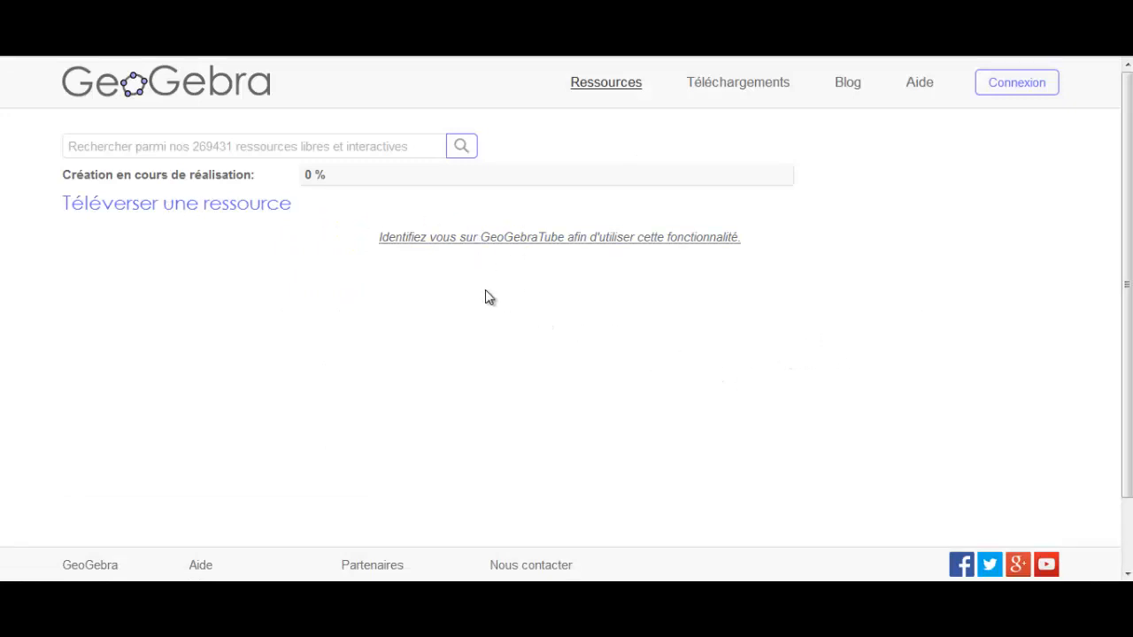
Step: Sign in to GeoGebraTube with the Google account to upload the resource
{"action": "left_click", "coordinate": [1013, 99]}
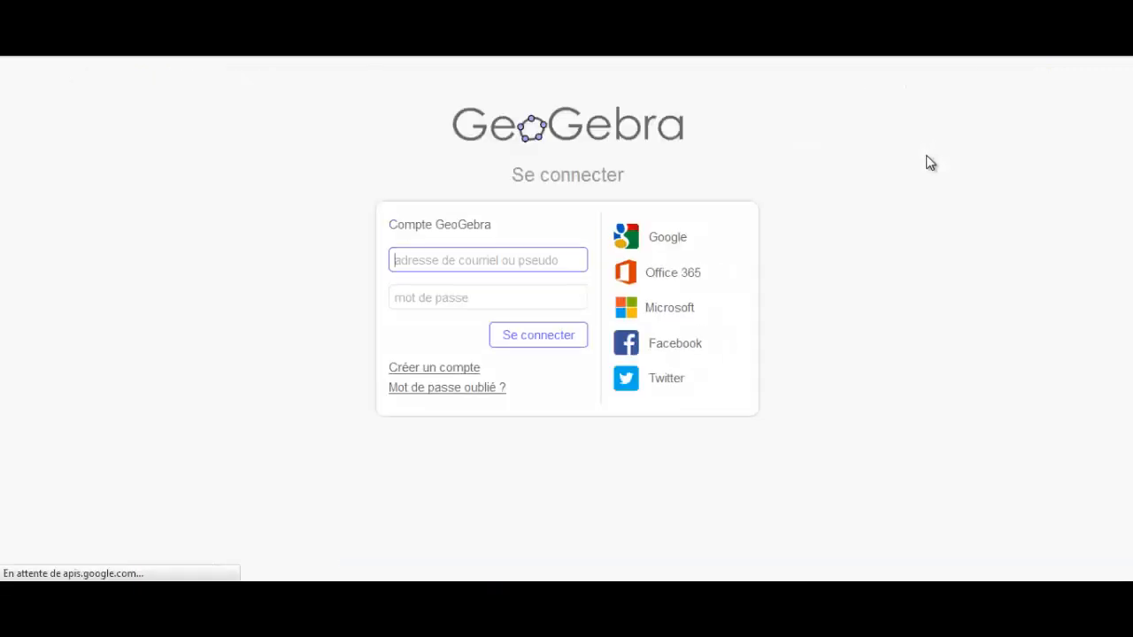
{"action": "left_click", "coordinate": [662, 240]}
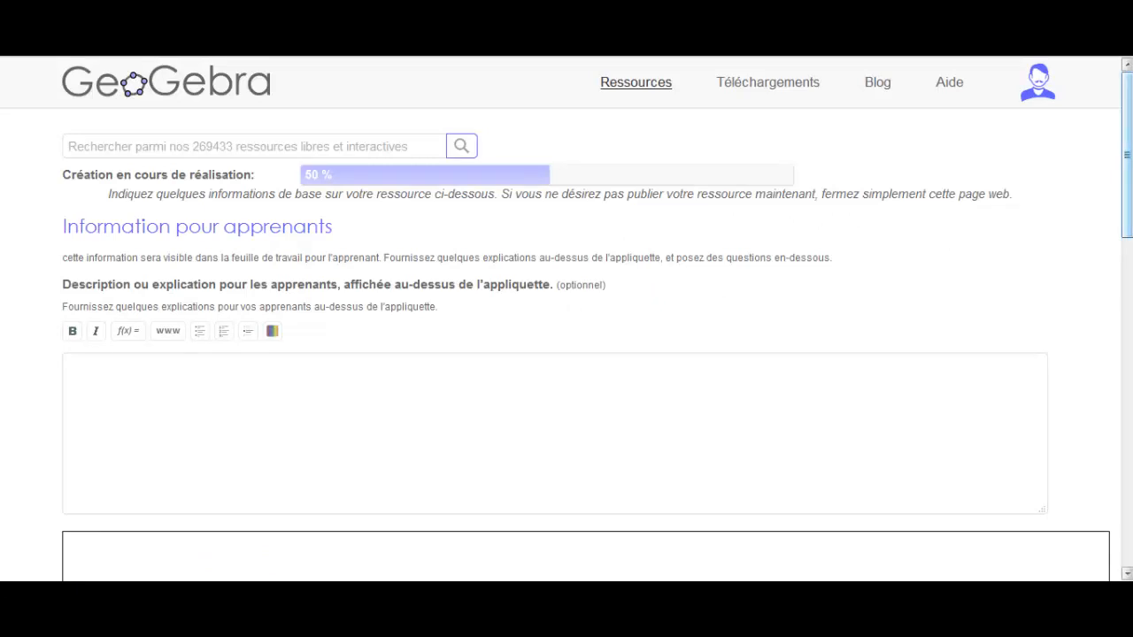
Step: Review the learner information with the figure preview, leave the optional texts empty, and continue to the teacher information
{"action": "left_click_drag", "start_coordinate": [1125, 207], "coordinate": [1131, 405]}
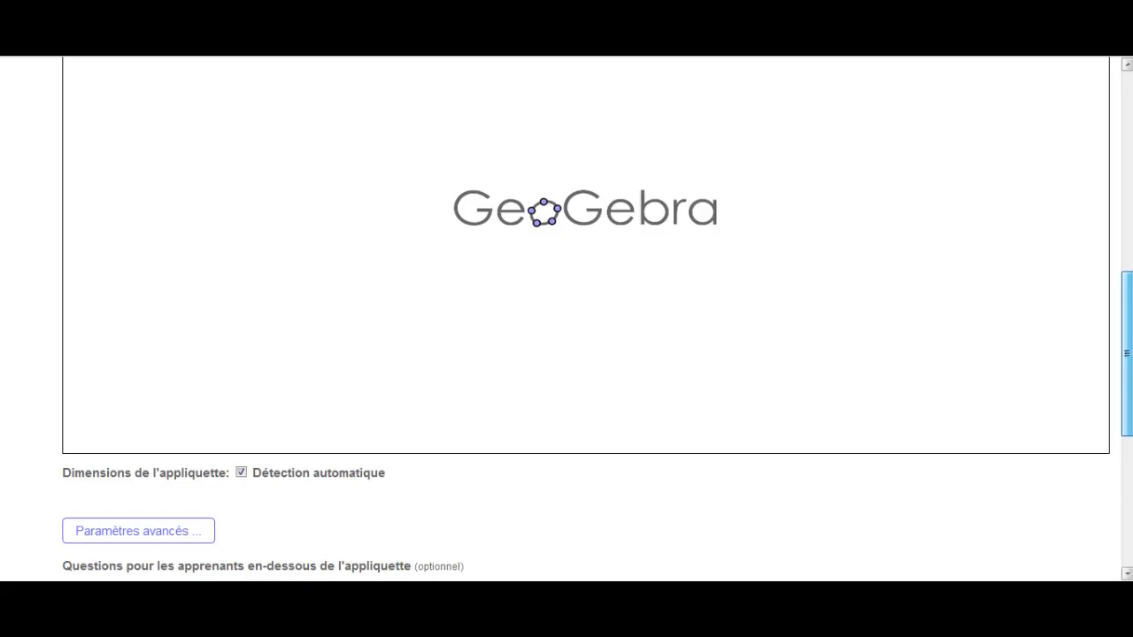
{"action": "left_click_drag", "start_coordinate": [1130, 268], "coordinate": [1130, 193]}
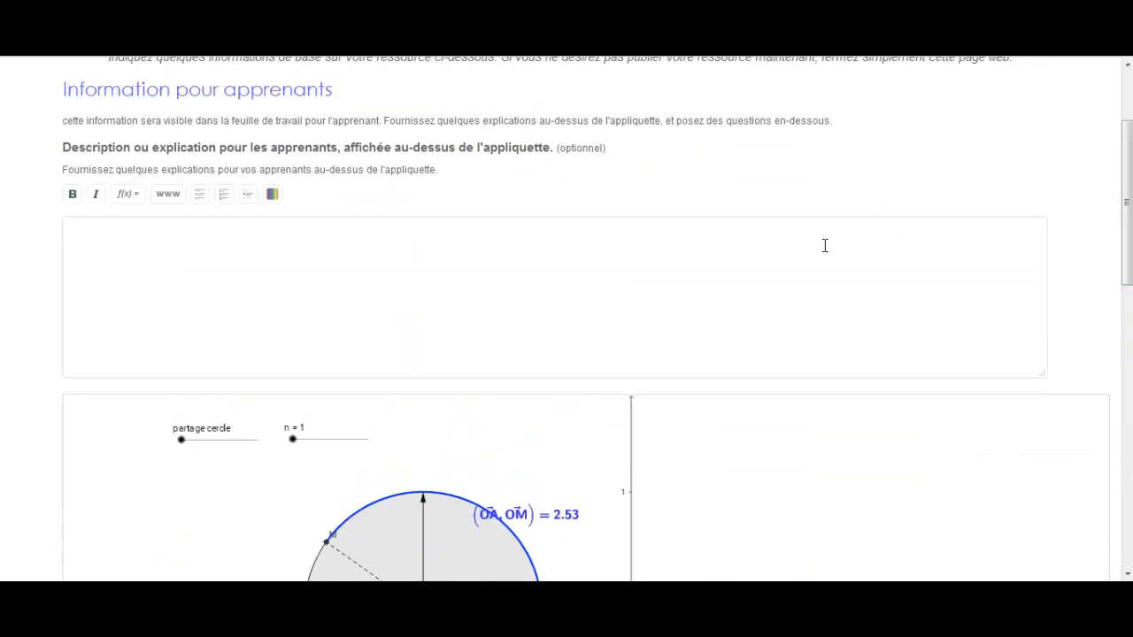
{"action": "left_click", "coordinate": [483, 301]}
{"action": "scroll", "coordinate": [665, 310], "scroll_direction": "down", "scroll_amount": 4}
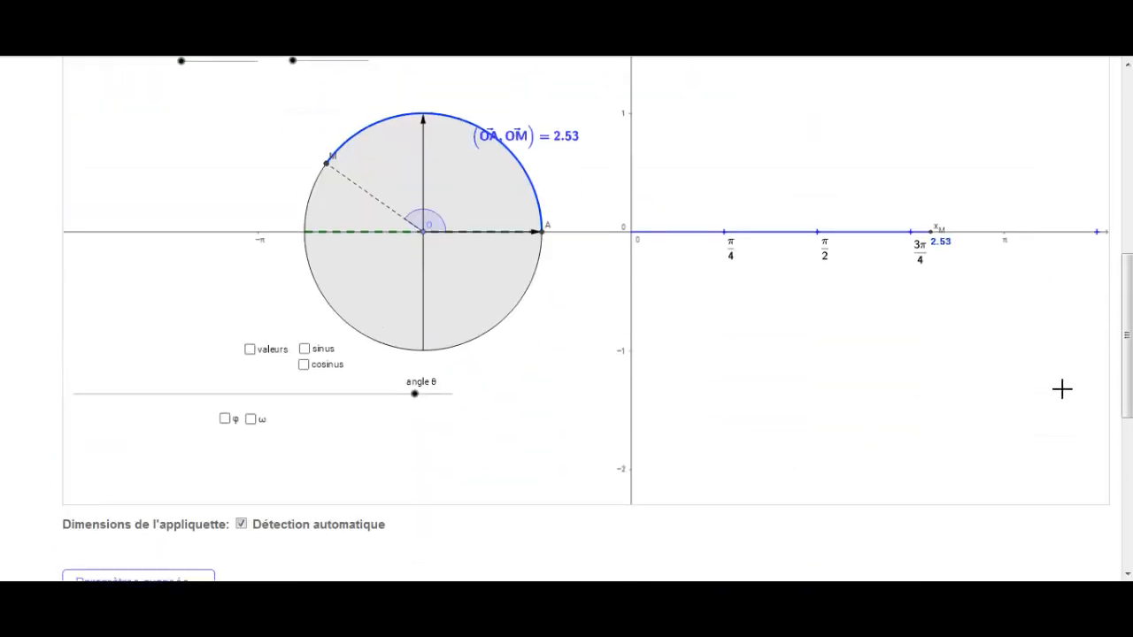
{"action": "left_click_drag", "start_coordinate": [1127, 336], "coordinate": [1128, 462]}
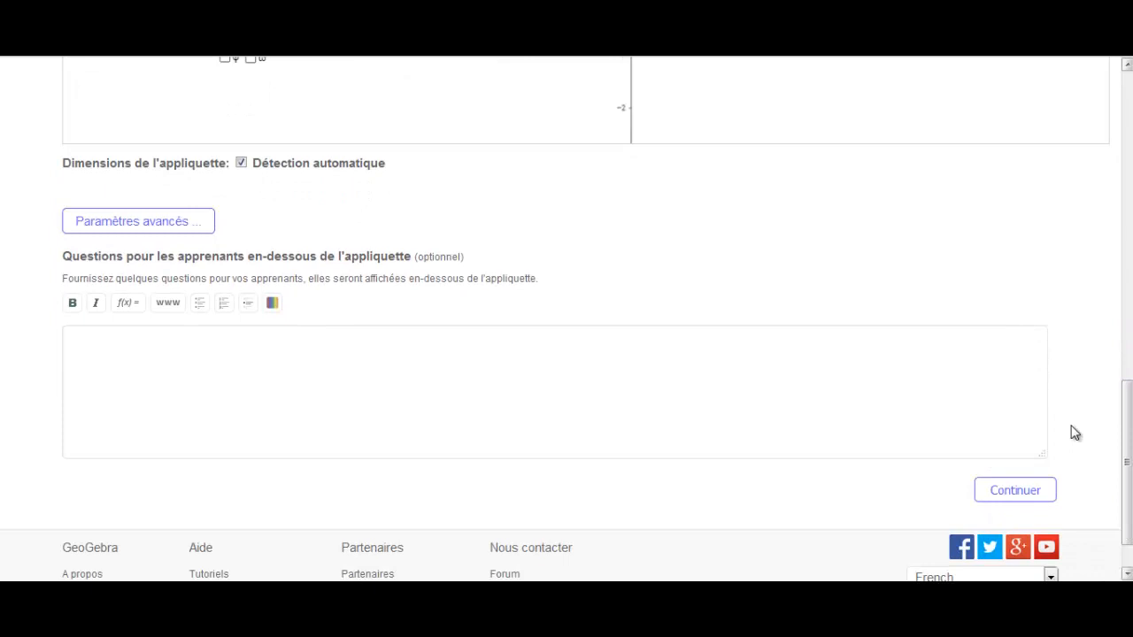
{"action": "left_click", "coordinate": [1016, 491]}
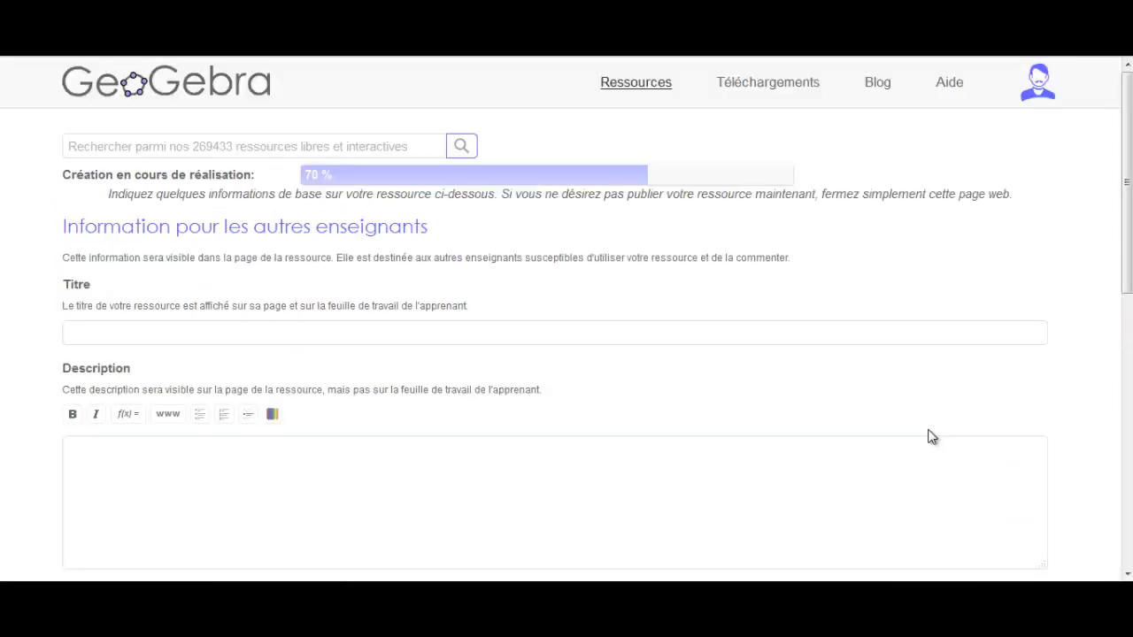
Step: Title the resource "Titre présentation" and set the learners' age range to 14 – 19+
{"action": "left_click", "coordinate": [534, 330]}
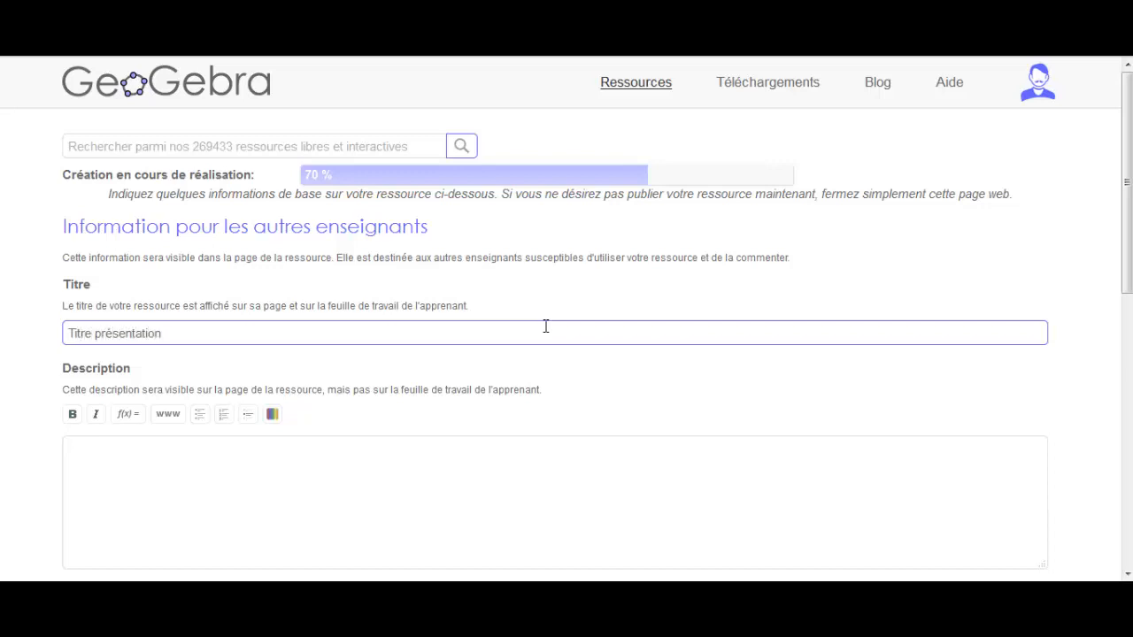
{"action": "scroll", "coordinate": [601, 329], "scroll_direction": "down", "scroll_amount": 5}
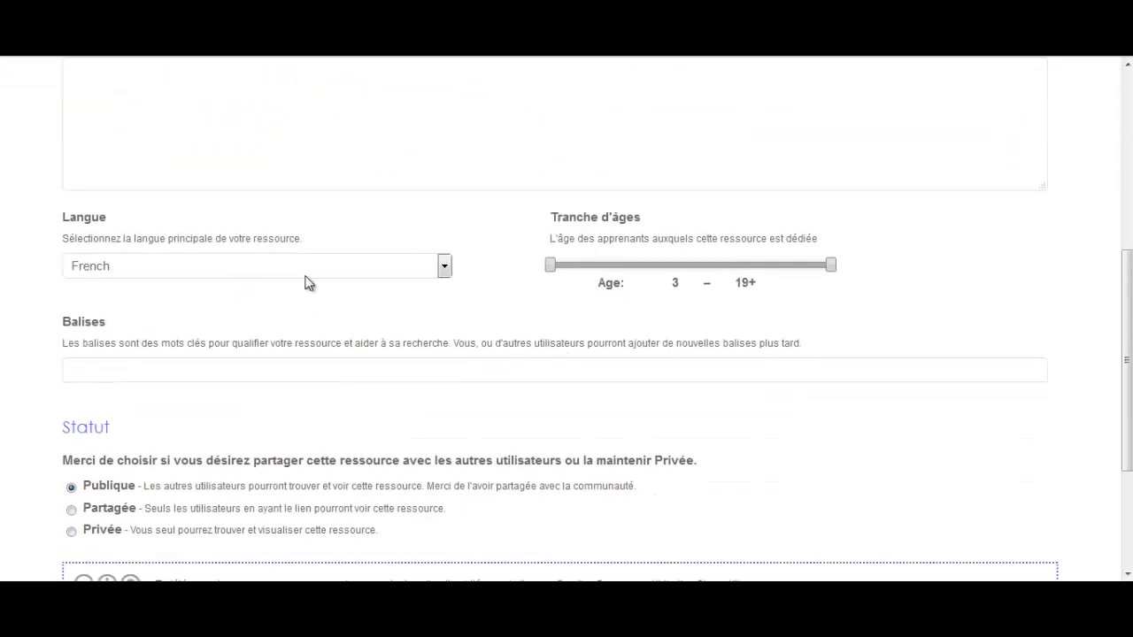
{"action": "left_click_drag", "start_coordinate": [550, 265], "coordinate": [727, 271]}
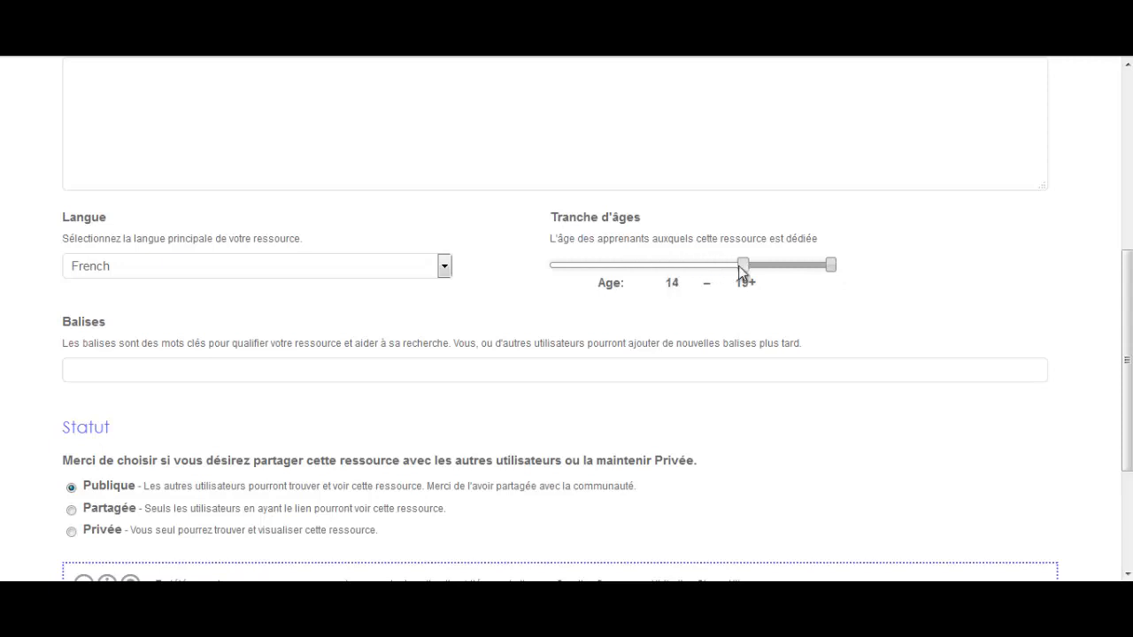
{"action": "left_click", "coordinate": [301, 363]}
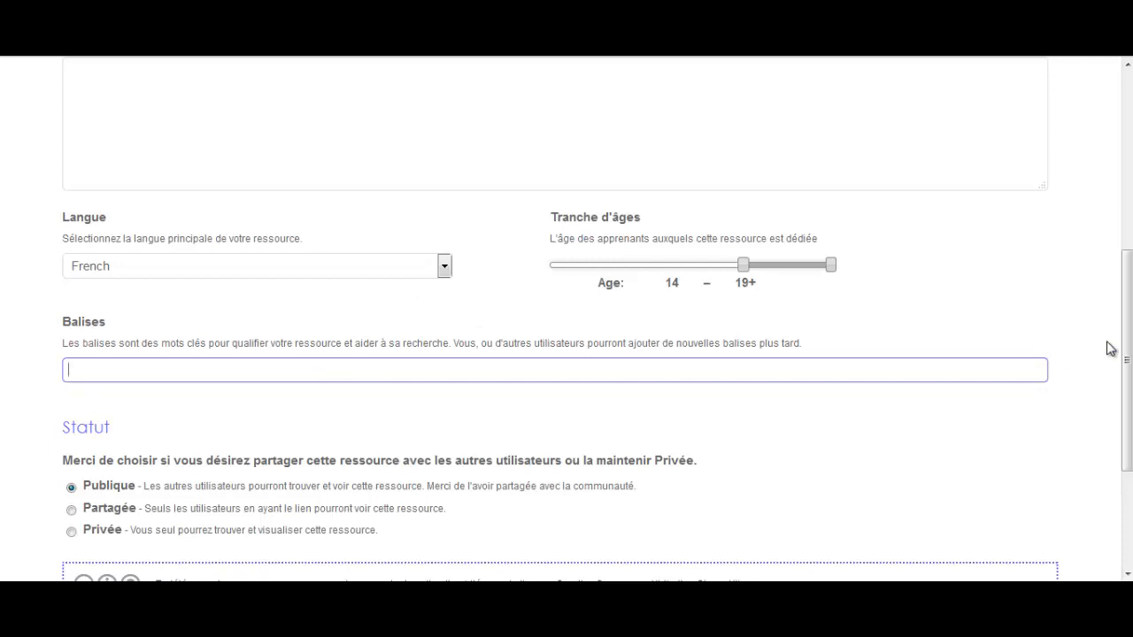
Step: Set the resource's status to "Partagée" and save it
{"action": "left_click_drag", "start_coordinate": [1127, 333], "coordinate": [1130, 434]}
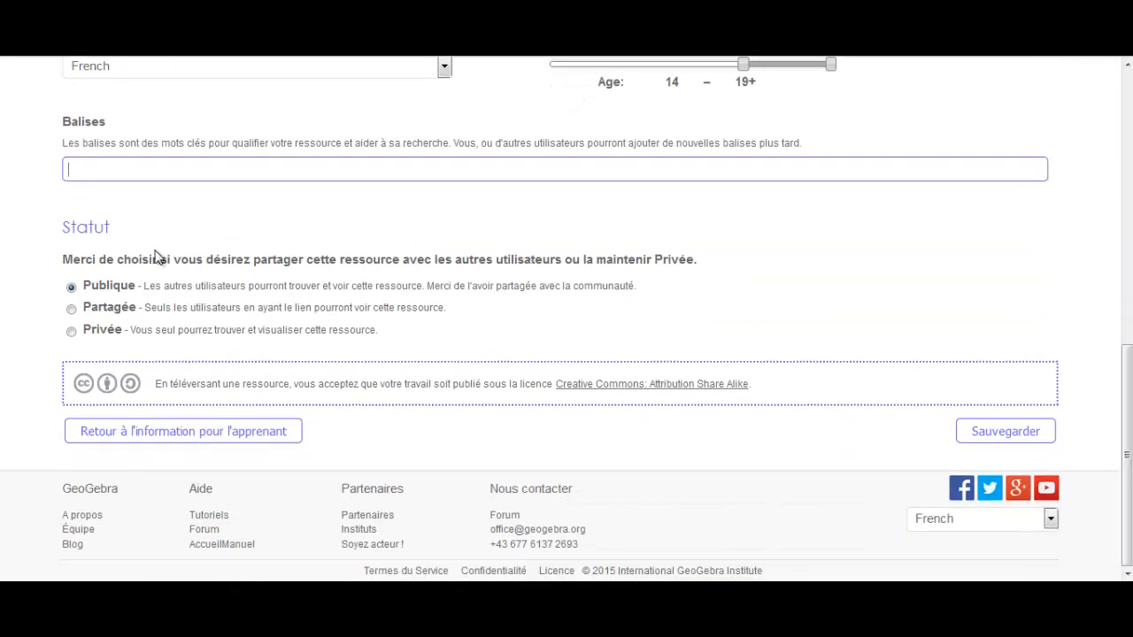
{"action": "left_click", "coordinate": [70, 308]}
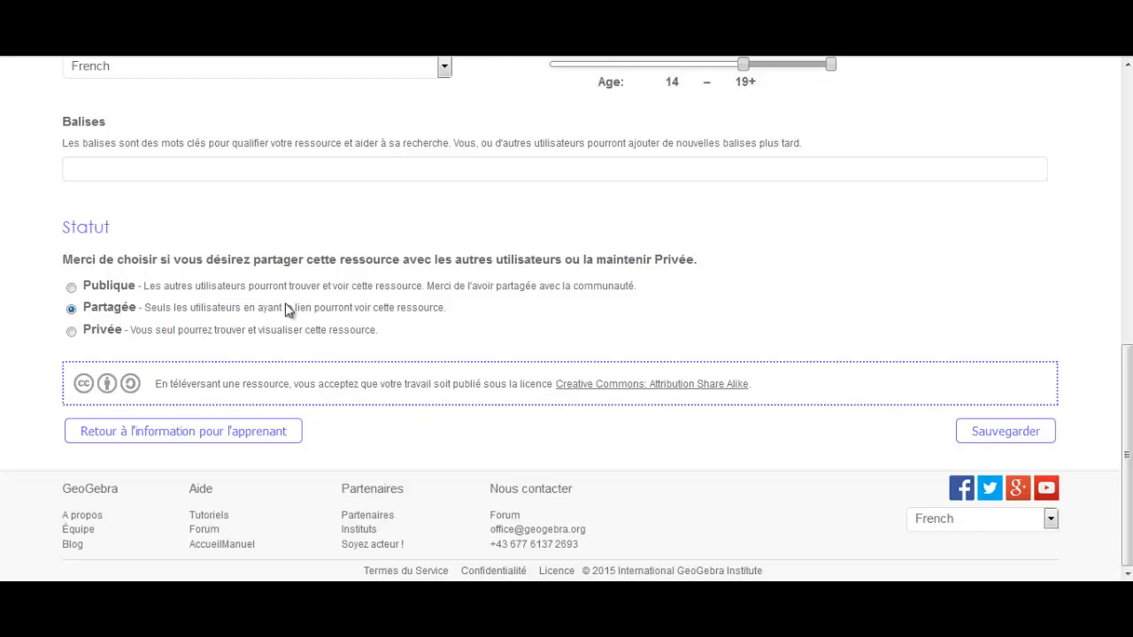
{"action": "left_click", "coordinate": [1001, 434]}
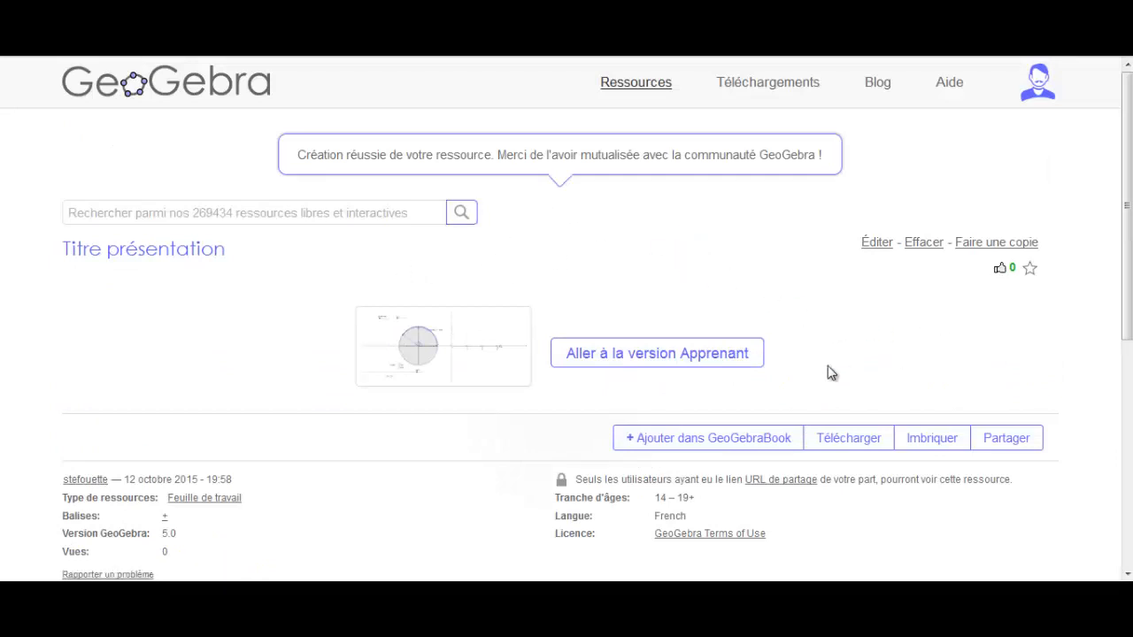
Step: In the resource's embed options, set the applet width to 800 and enable display of the toolbar and input field
{"action": "left_click", "coordinate": [935, 437]}
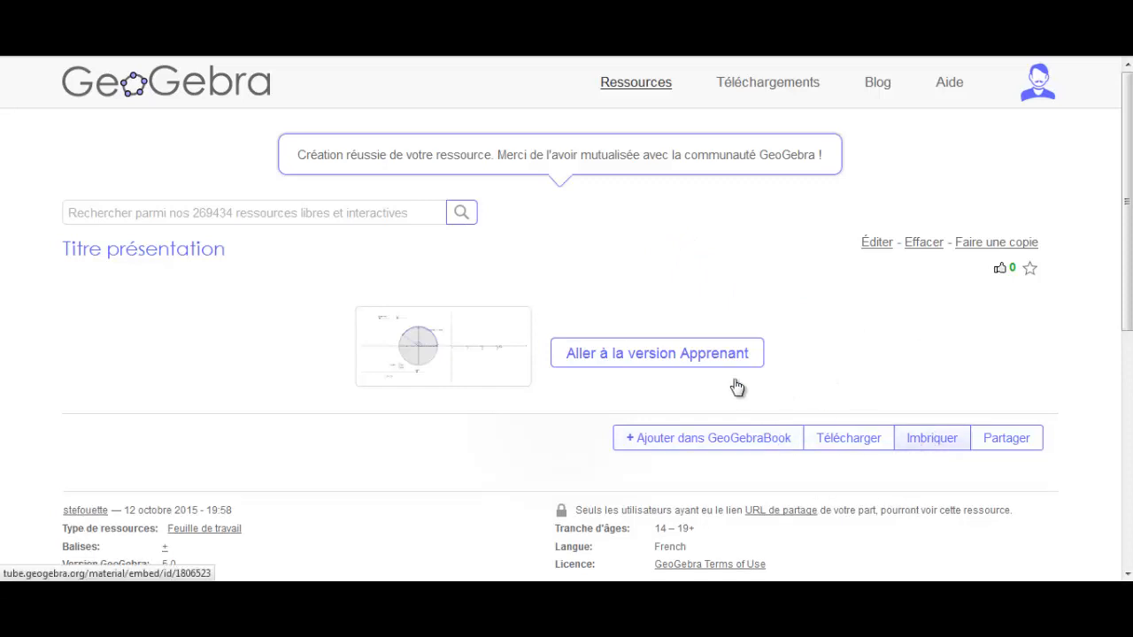
{"action": "scroll", "coordinate": [425, 327], "scroll_direction": "down", "scroll_amount": 2}
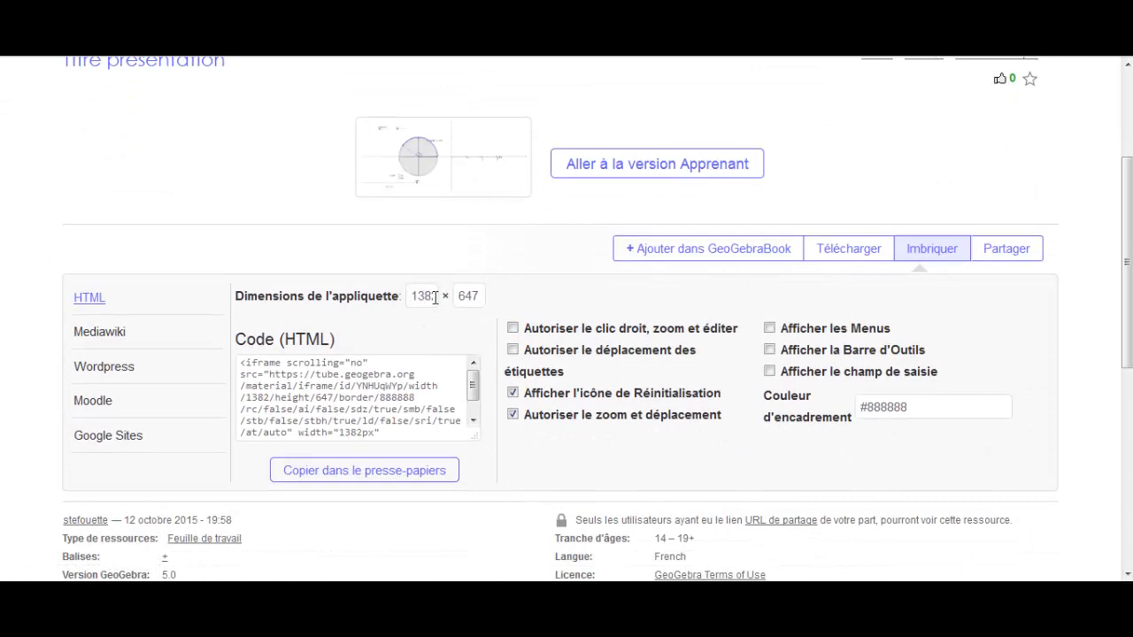
{"action": "left_click_drag", "start_coordinate": [413, 295], "coordinate": [494, 304]}
{"action": "type", "text": "800"}
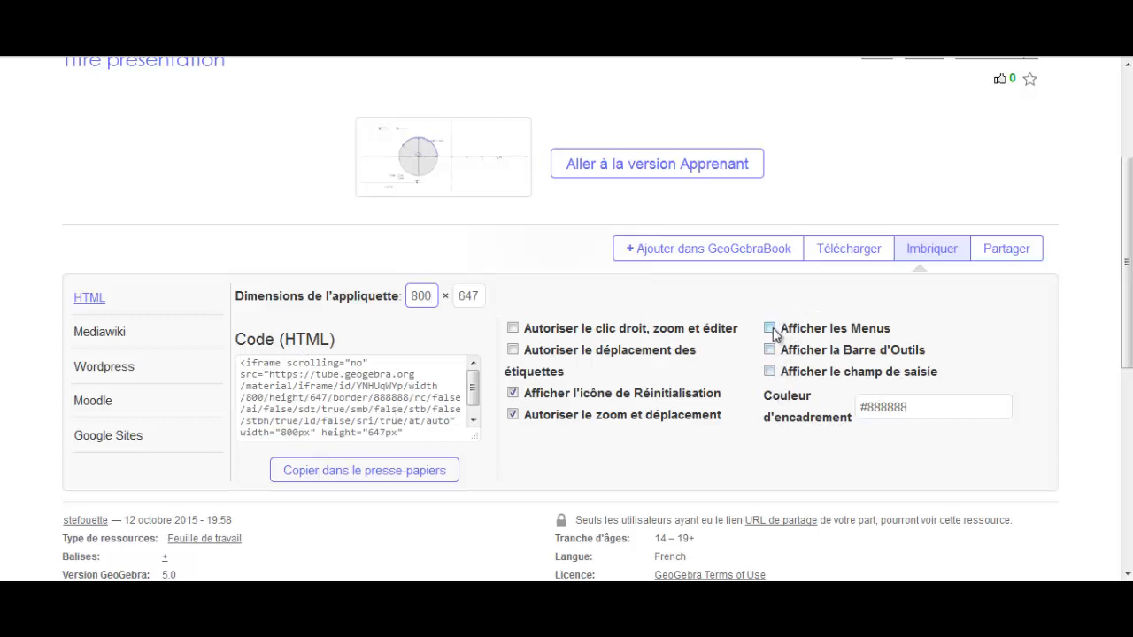
{"action": "left_click", "coordinate": [769, 350]}
{"action": "left_click", "coordinate": [768, 372]}
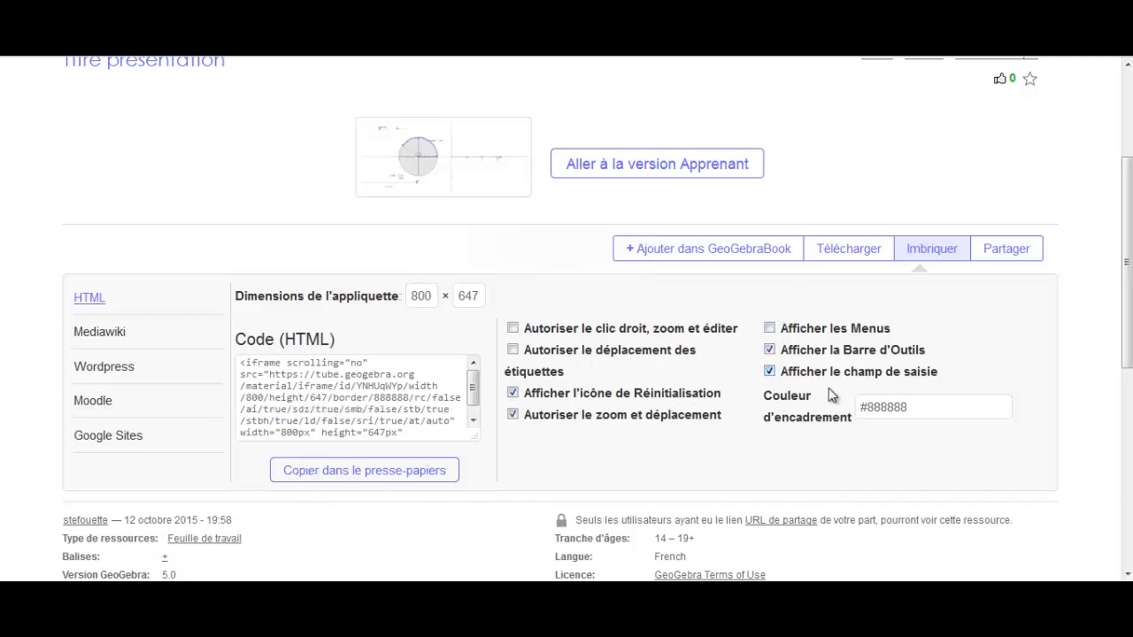
Step: Choose the Moodle version of the embed code and copy it to the clipboard
{"action": "left_click", "coordinate": [104, 405]}
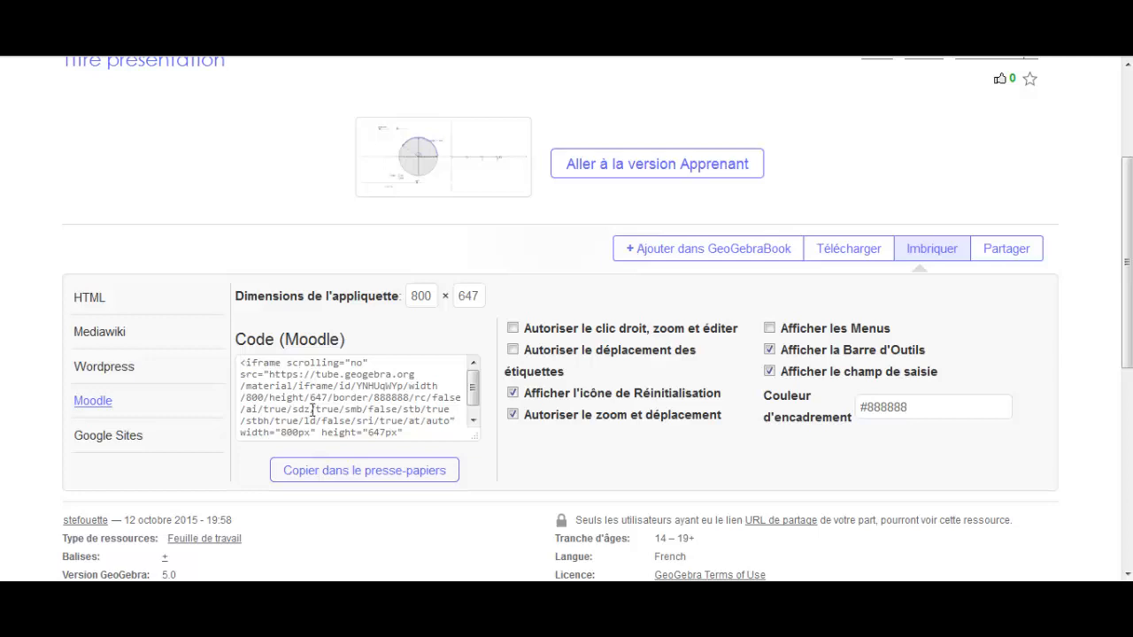
{"action": "left_click", "coordinate": [474, 409]}
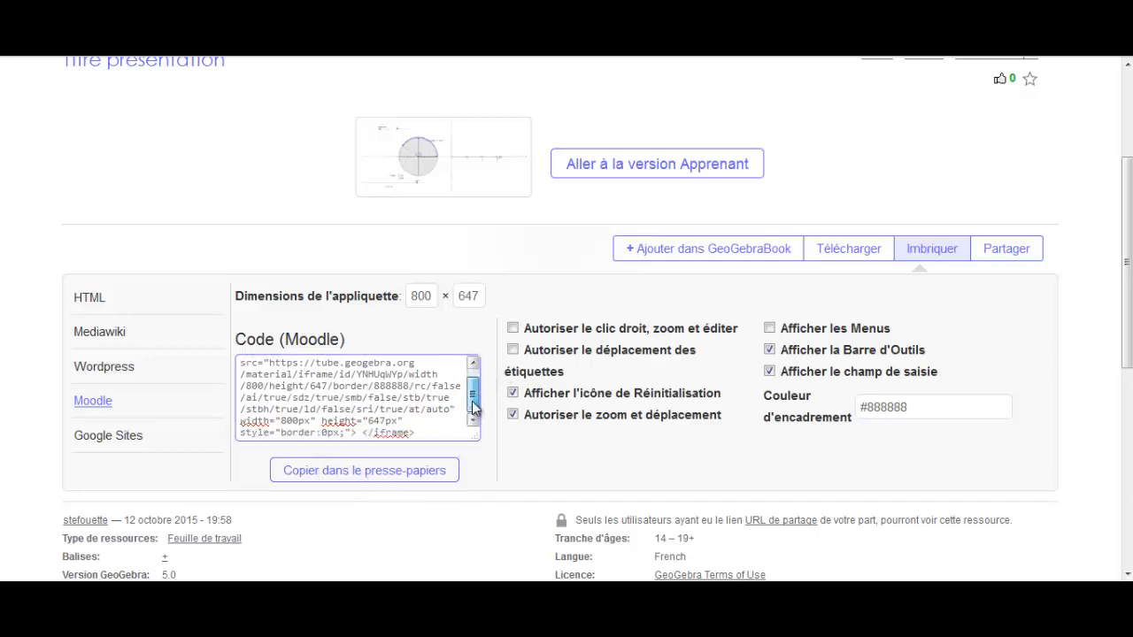
{"action": "mouse_move", "coordinate": [473, 402]}
{"action": "left_mouse_down"}
{"action": "mouse_move", "coordinate": [475, 387]}
{"action": "mouse_move", "coordinate": [473, 408]}
{"action": "left_mouse_up"}
{"action": "left_click", "coordinate": [333, 474]}
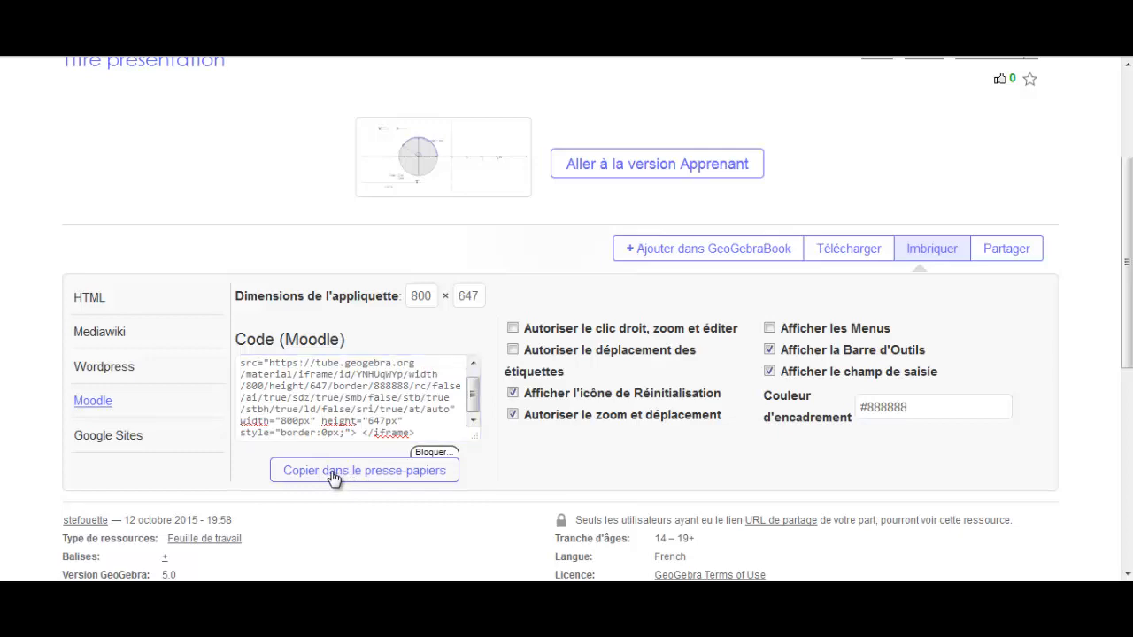
{"action": "left_click", "coordinate": [598, 288]}
Step: Switch to the Moodle "Trigonométrie" course page and turn on its editing mode
{"action": "key", "text": "ctrl+Tab"}
{"action": "scroll", "coordinate": [569, 397], "scroll_direction": "down", "scroll_amount": 3}
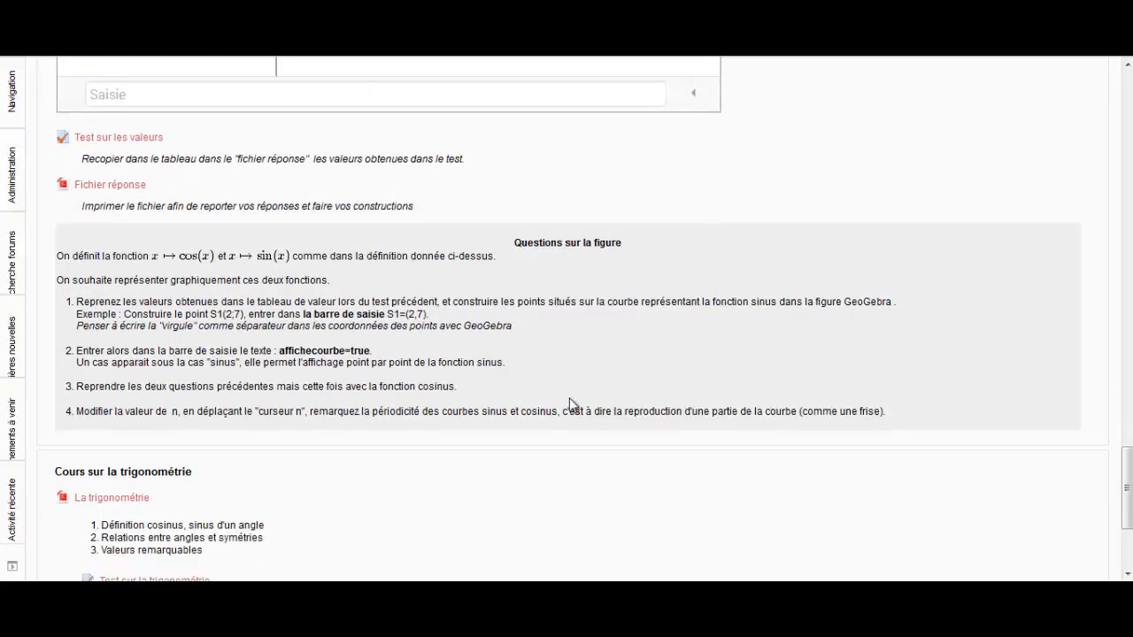
{"action": "scroll", "coordinate": [997, 389], "scroll_direction": "up", "scroll_amount": 8}
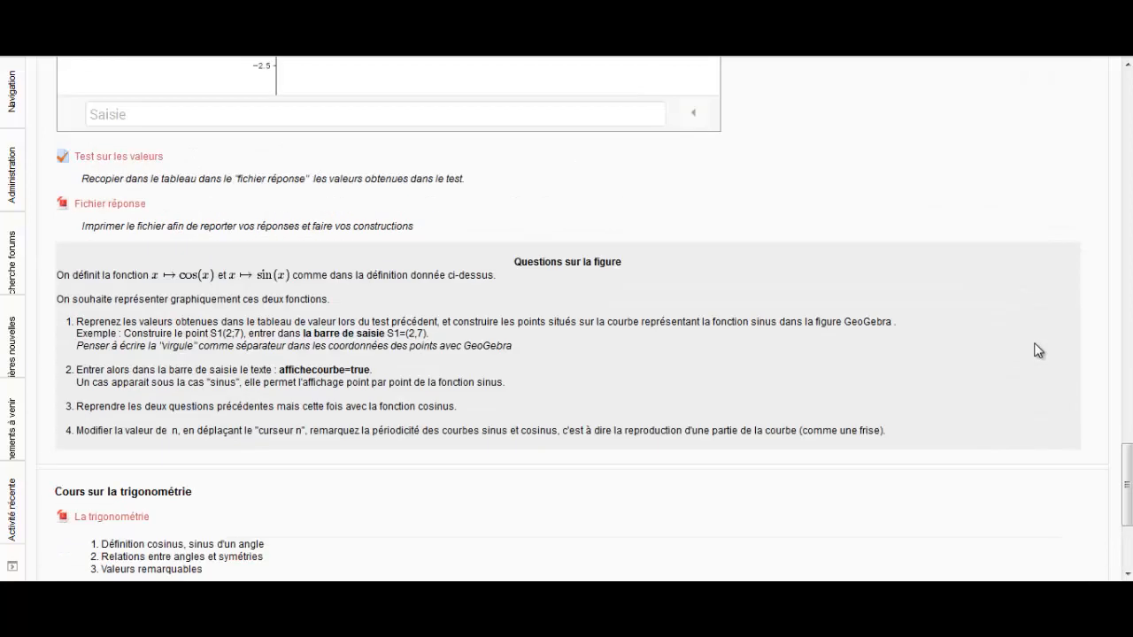
{"action": "scroll", "coordinate": [1038, 349], "scroll_direction": "up", "scroll_amount": 10}
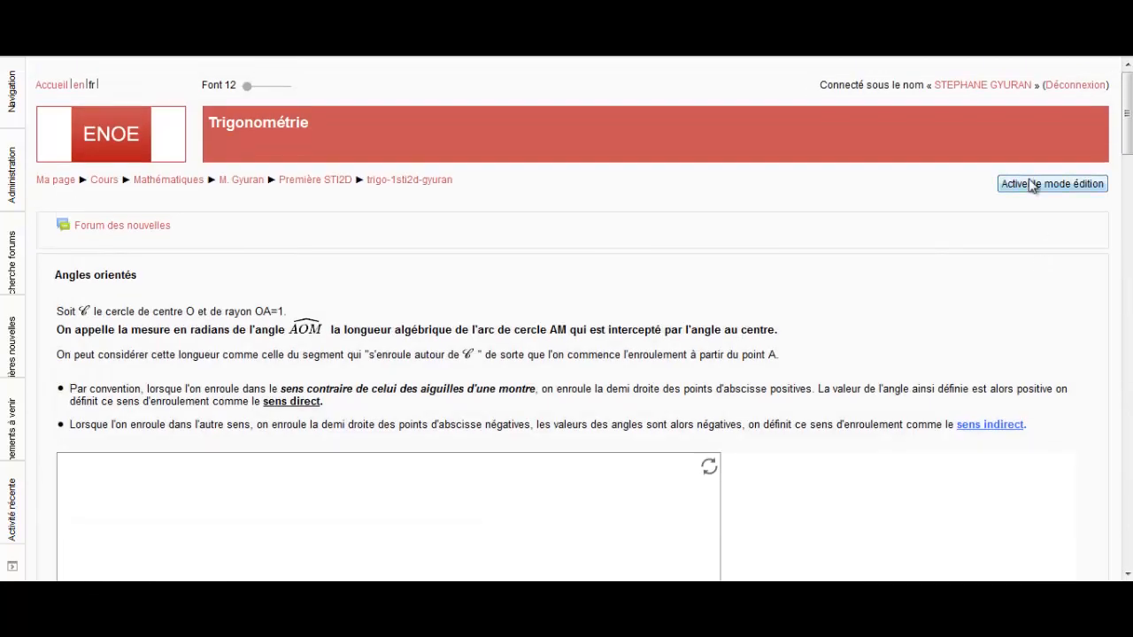
{"action": "left_click", "coordinate": [1031, 184]}
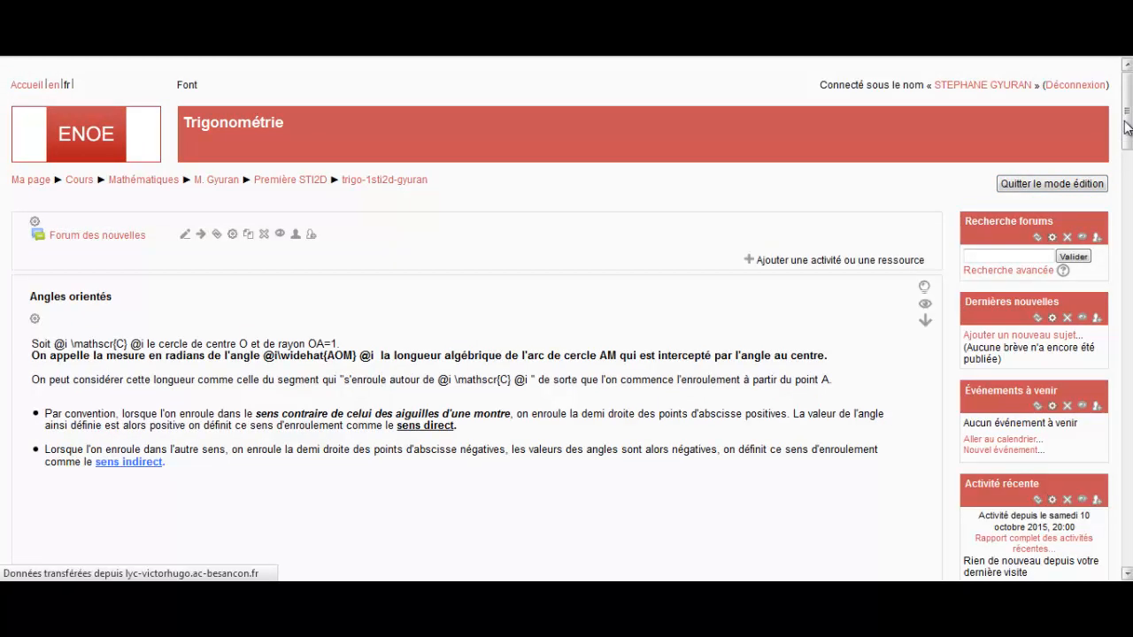
Step: Add a Page resource to the course's last section, "Résolution d'équation trigonométriiques"
{"action": "left_click_drag", "start_coordinate": [1128, 137], "coordinate": [1129, 192]}
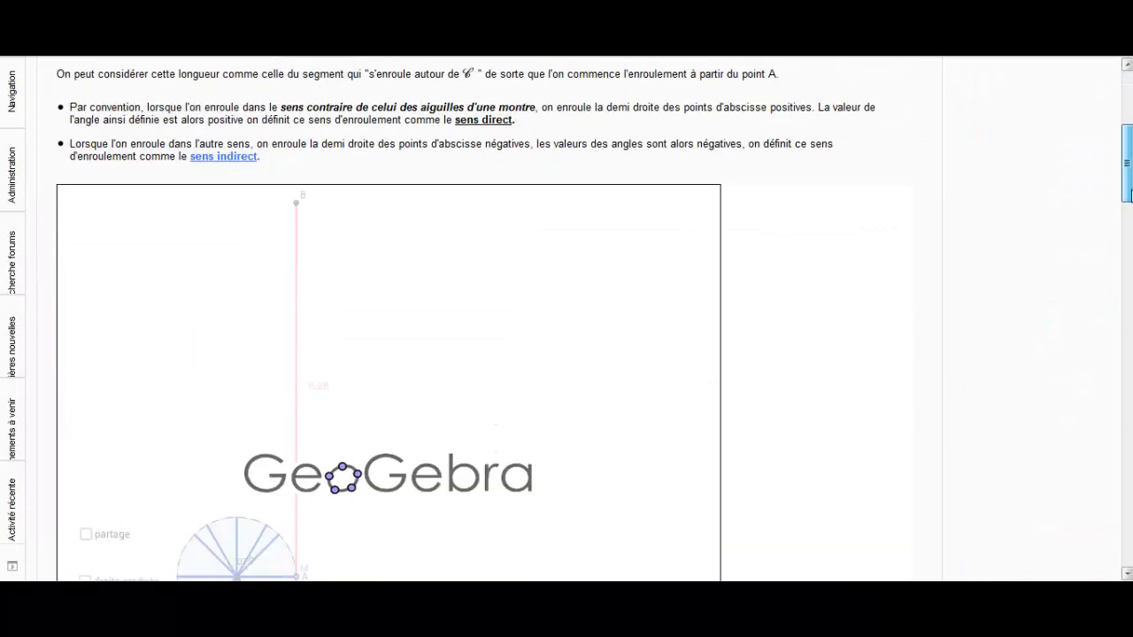
{"action": "scroll", "coordinate": [1130, 194], "scroll_direction": "down", "scroll_amount": 3}
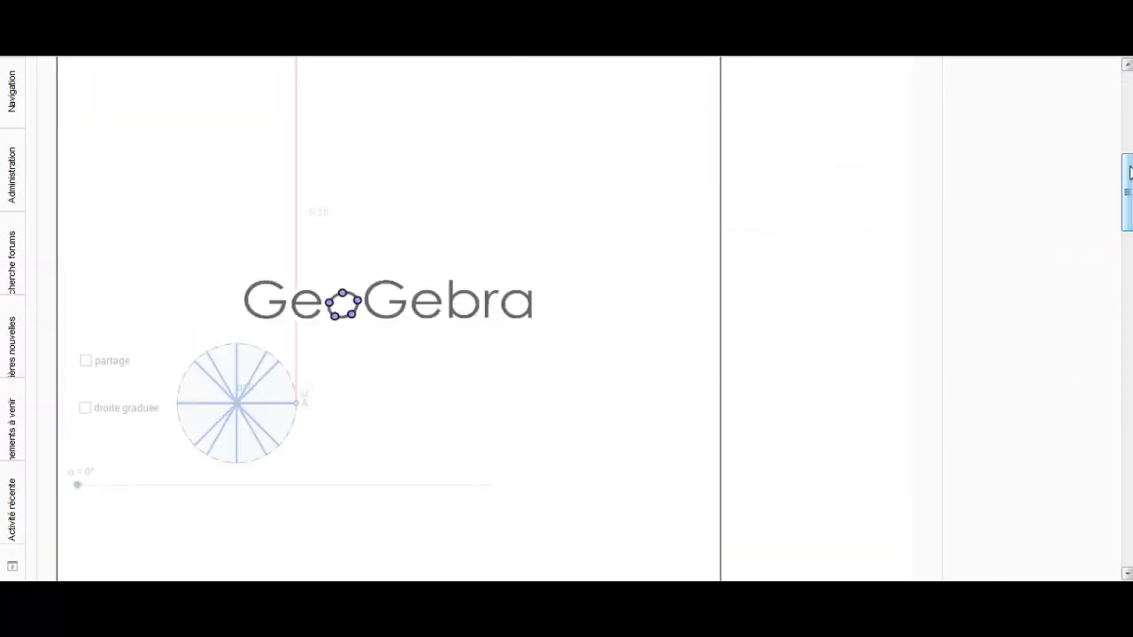
{"action": "scroll", "coordinate": [1128, 177], "scroll_direction": "up", "scroll_amount": 1}
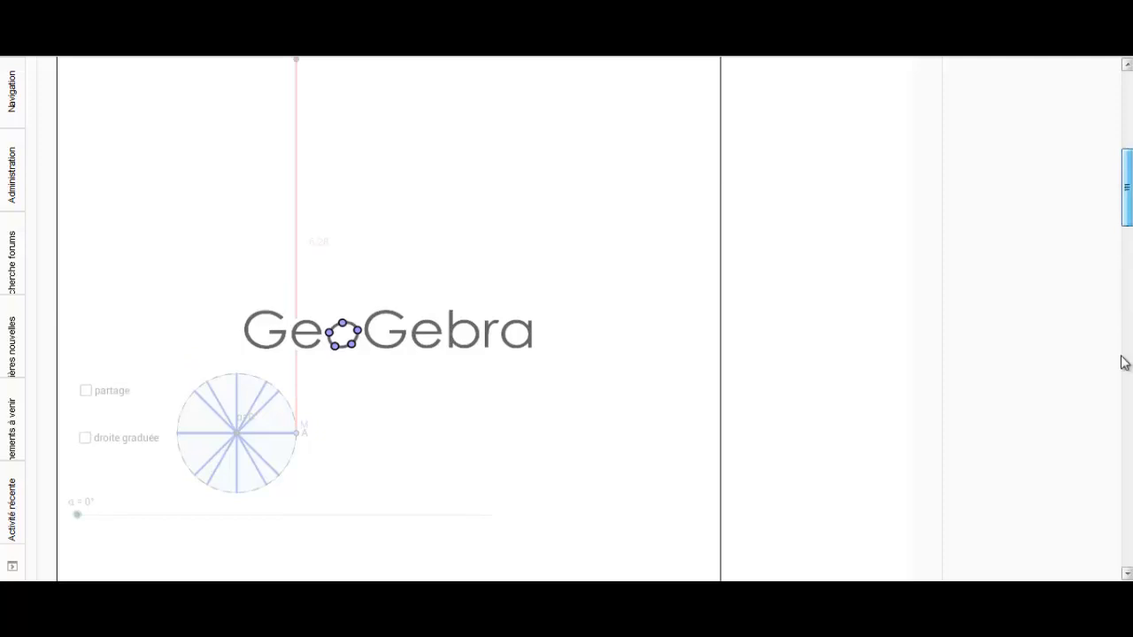
{"action": "left_click_drag", "start_coordinate": [1126, 202], "coordinate": [1130, 548]}
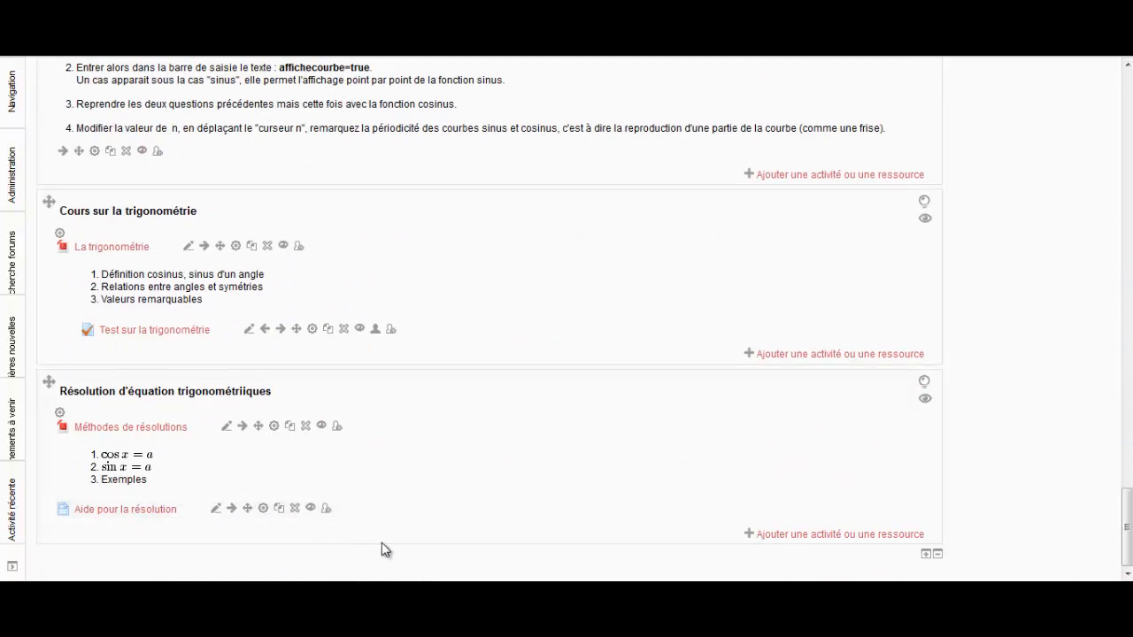
{"action": "left_click", "coordinate": [827, 535]}
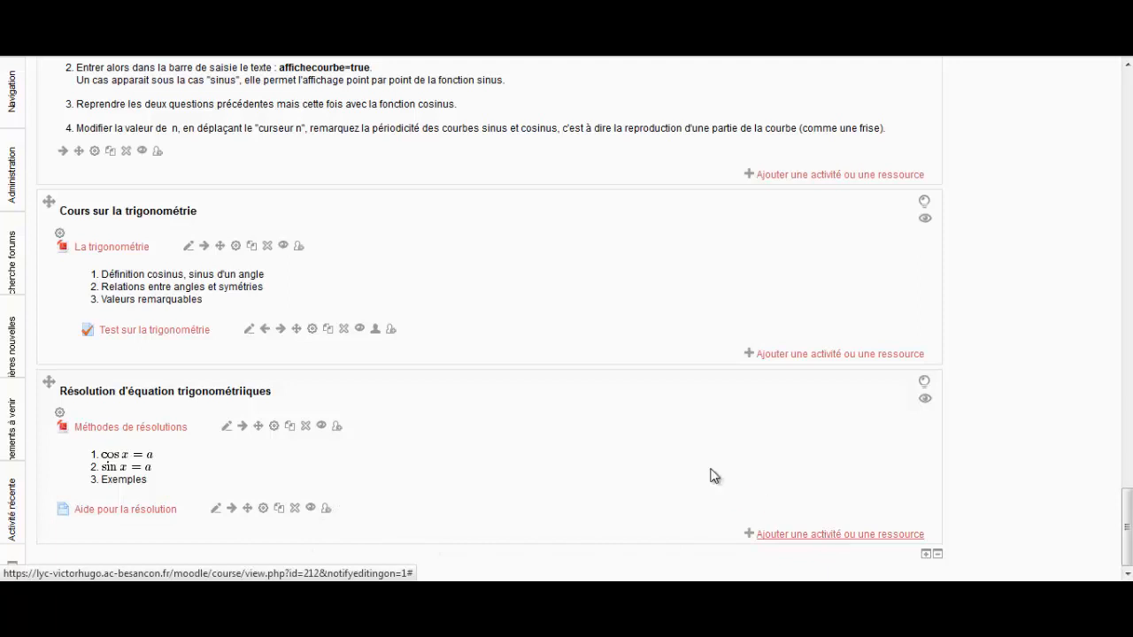
{"action": "scroll", "coordinate": [535, 372], "scroll_direction": "down", "scroll_amount": 7}
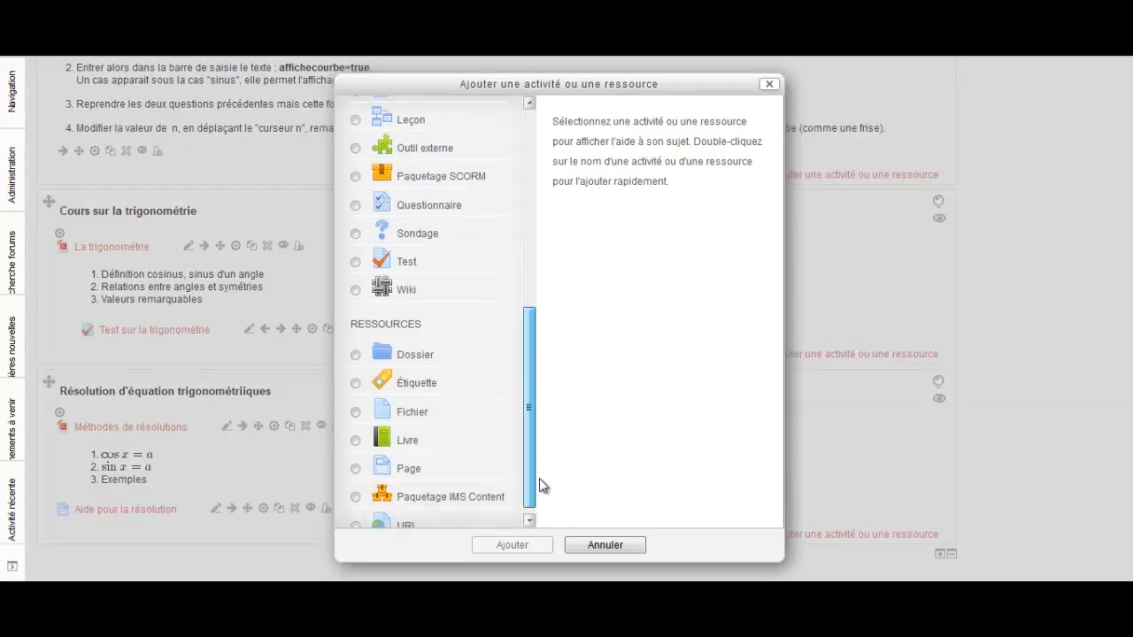
{"action": "left_click", "coordinate": [355, 460]}
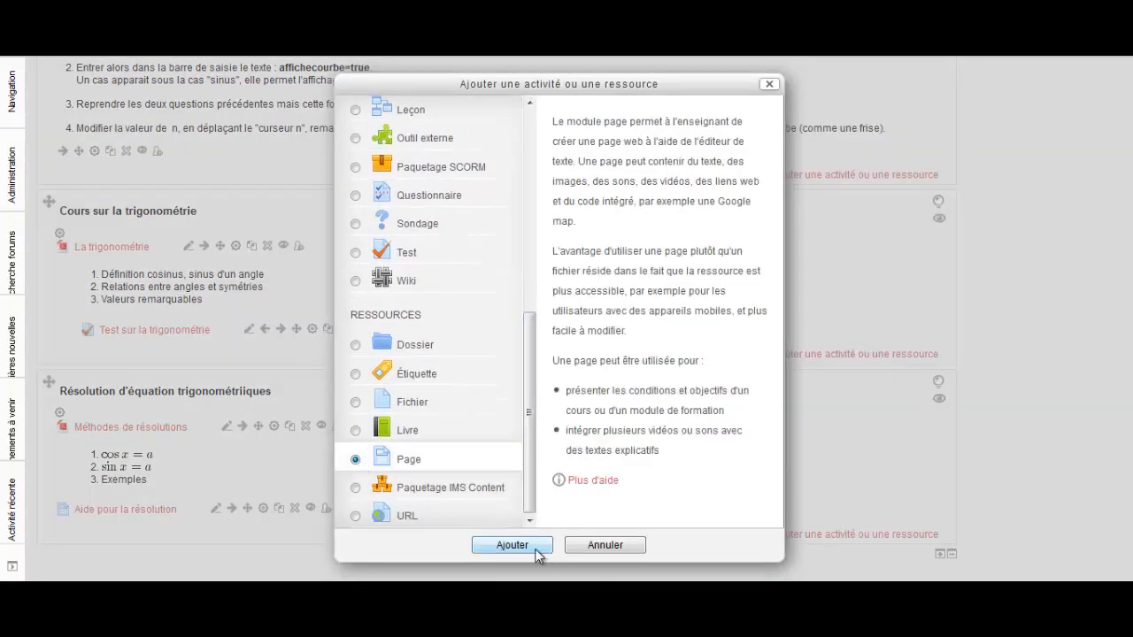
{"action": "left_click", "coordinate": [535, 547]}
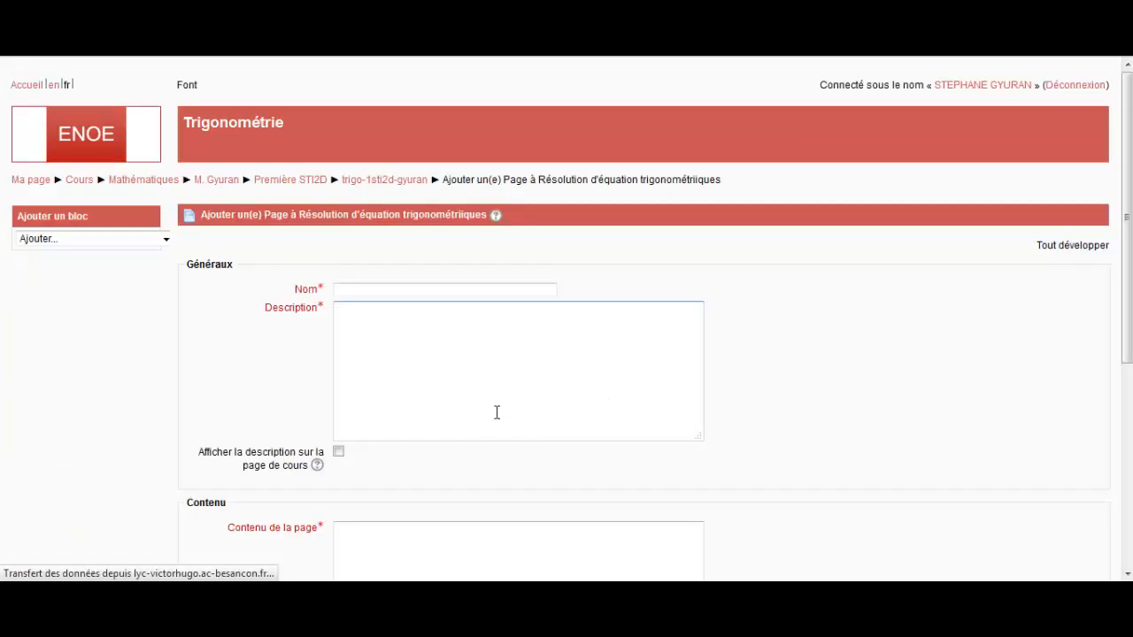
Step: Name the new page "Presentation figure"
{"action": "left_click", "coordinate": [465, 291]}
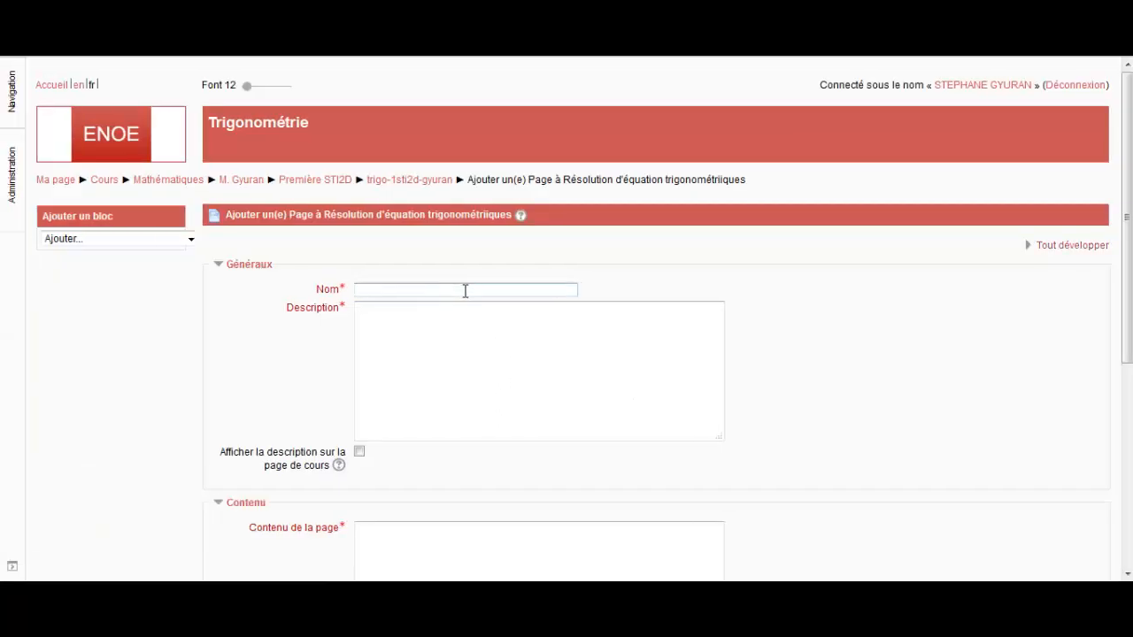
{"action": "type", "text": "Presentation figure"}
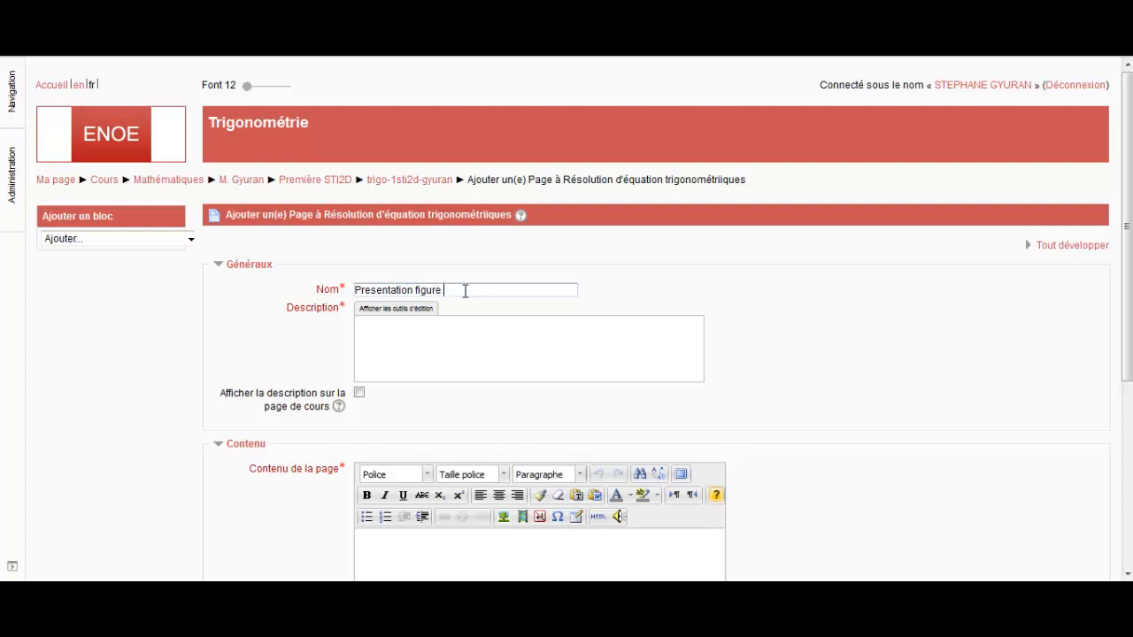
{"action": "left_click", "coordinate": [472, 327]}
Step: Enlarge the page content editor and enter the text "Voici la présentation de la figure" in it
{"action": "scroll", "coordinate": [471, 326], "scroll_direction": "down", "scroll_amount": 3}
{"action": "left_click_drag", "start_coordinate": [720, 384], "coordinate": [881, 535]}
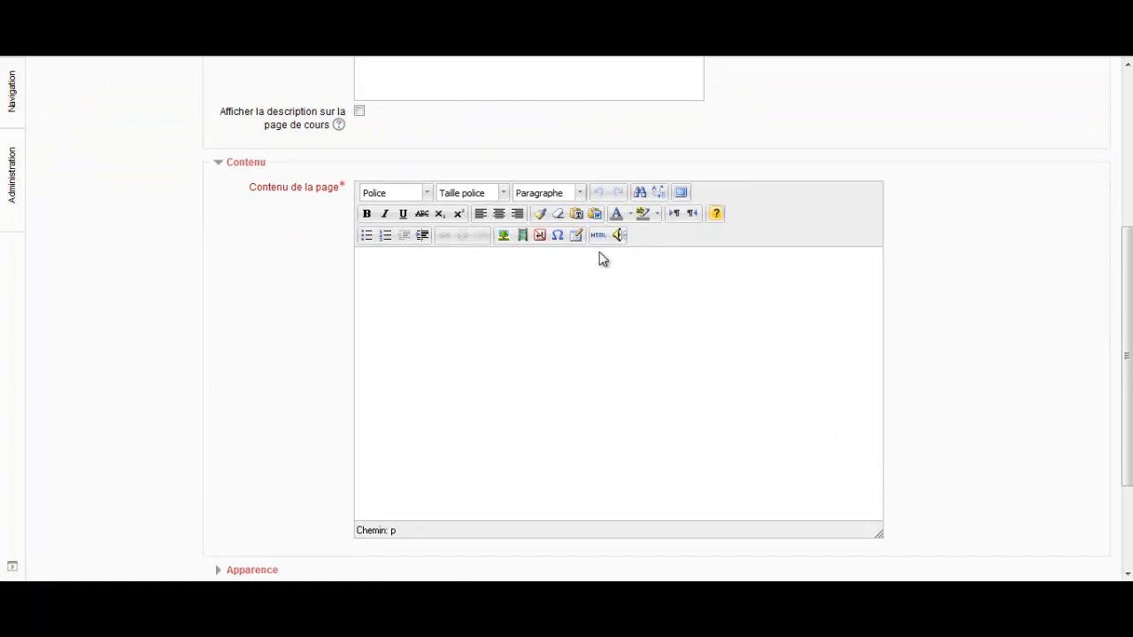
{"action": "left_click", "coordinate": [574, 285]}
{"action": "type", "text": "Voici la présent"}
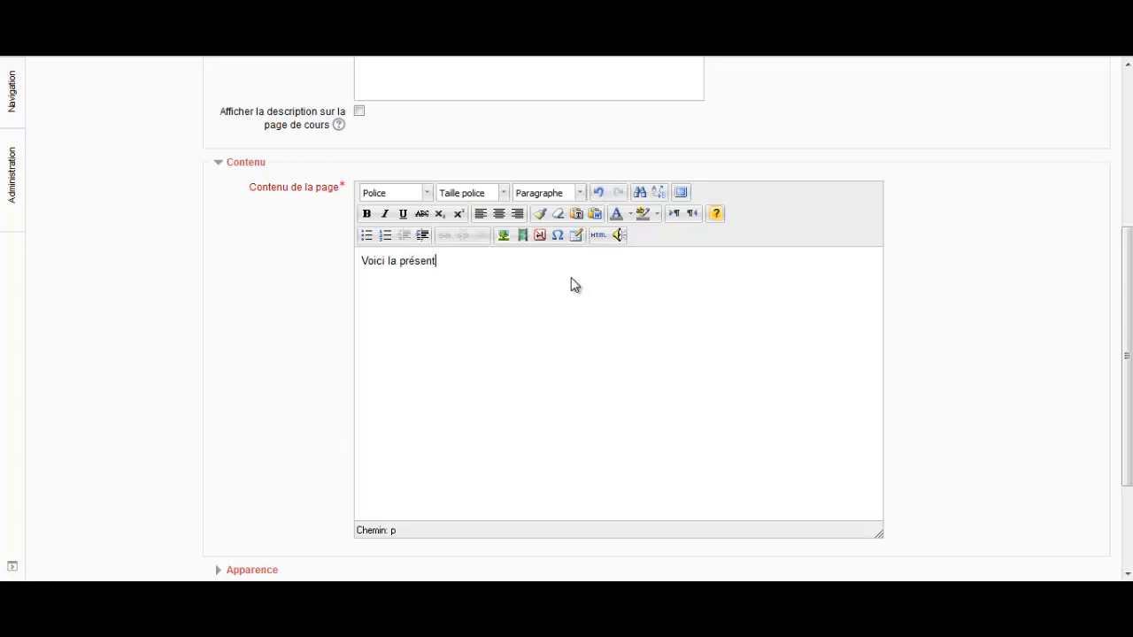
{"action": "type", "text": "ation de la figure ["}
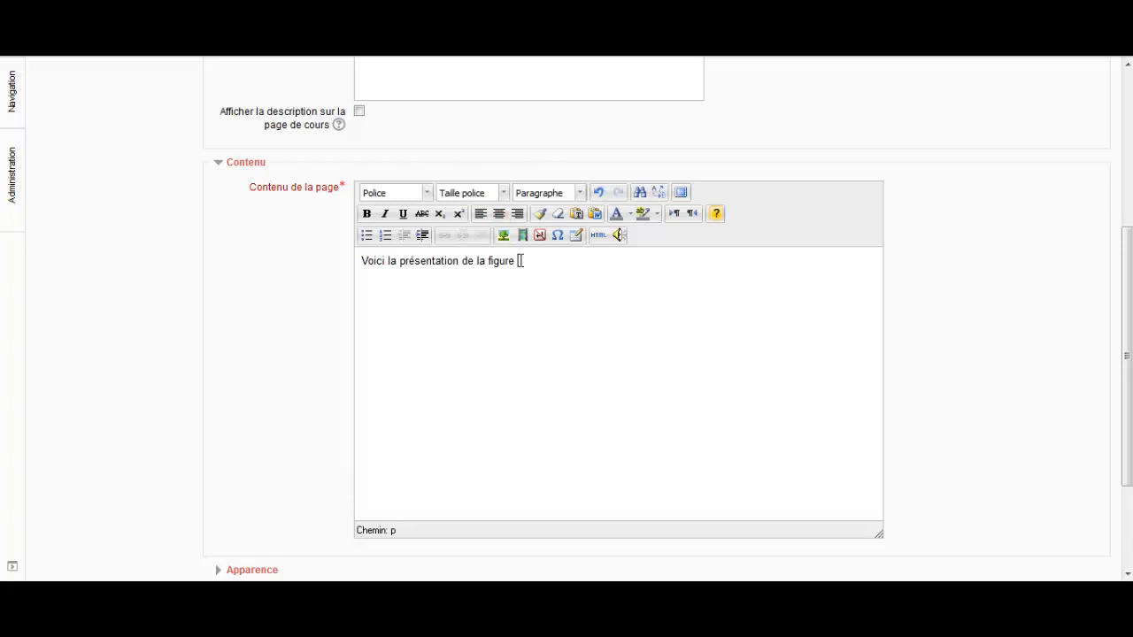
Step: Format the content text as centred, bold and red, and add empty lines below it
{"action": "left_click_drag", "start_coordinate": [519, 260], "coordinate": [359, 262]}
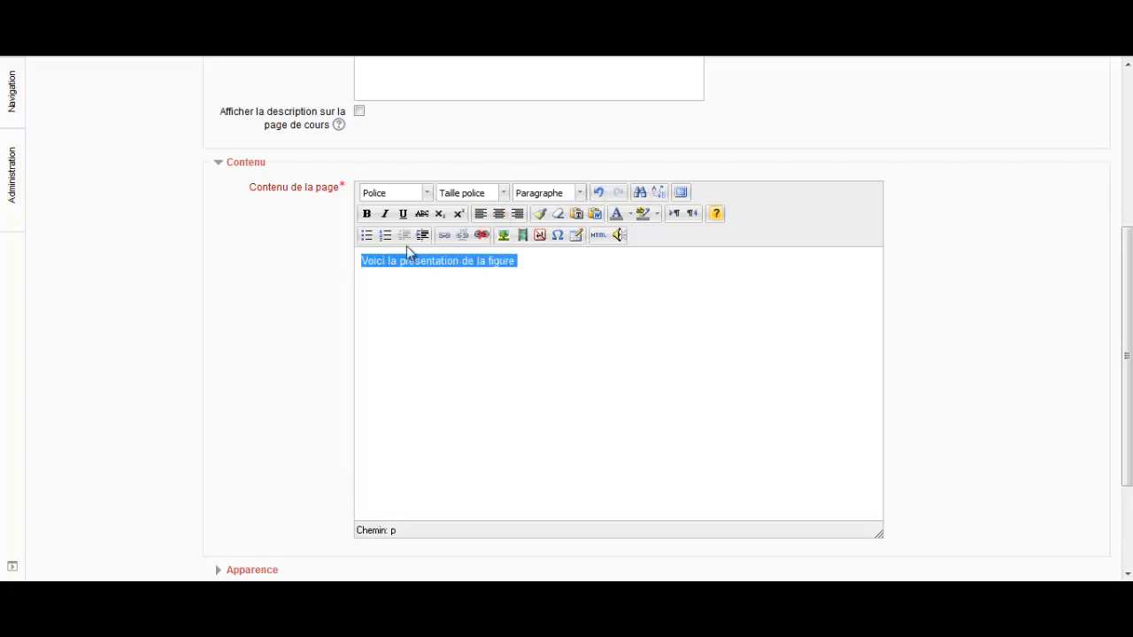
{"action": "left_click", "coordinate": [499, 214]}
{"action": "left_click", "coordinate": [367, 214]}
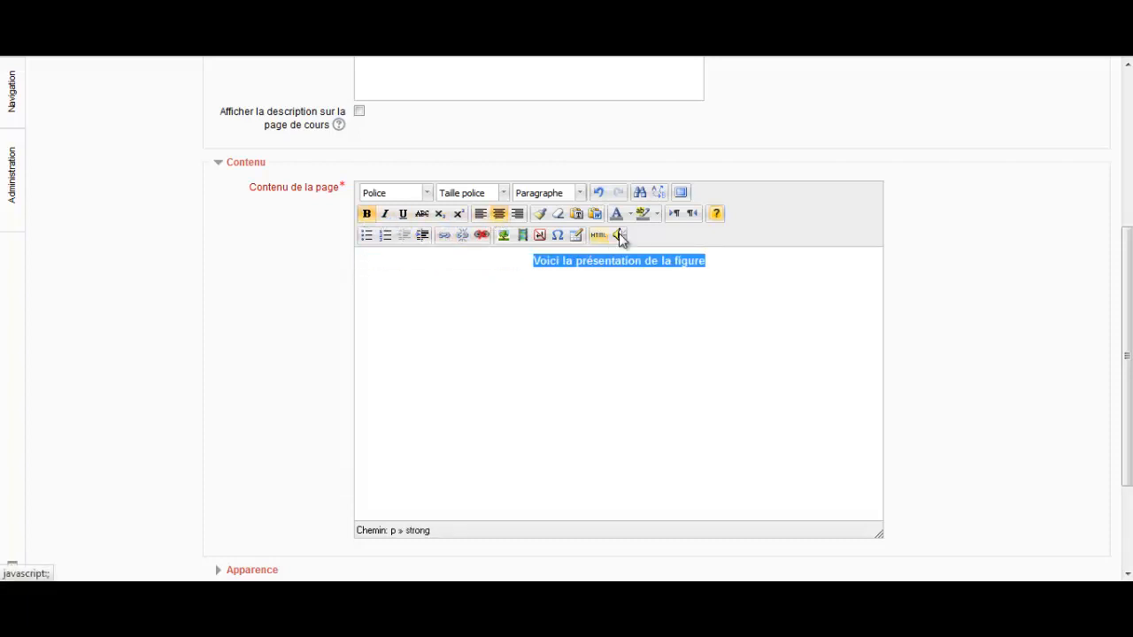
{"action": "left_click", "coordinate": [630, 214]}
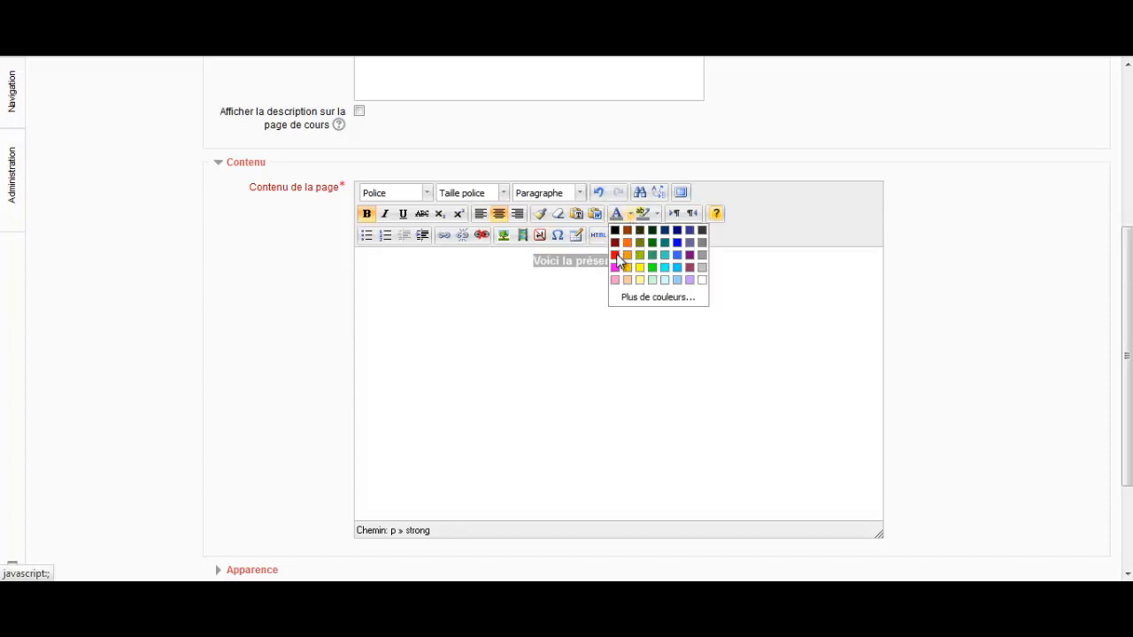
{"action": "left_click", "coordinate": [615, 254]}
{"action": "left_click", "coordinate": [725, 264]}
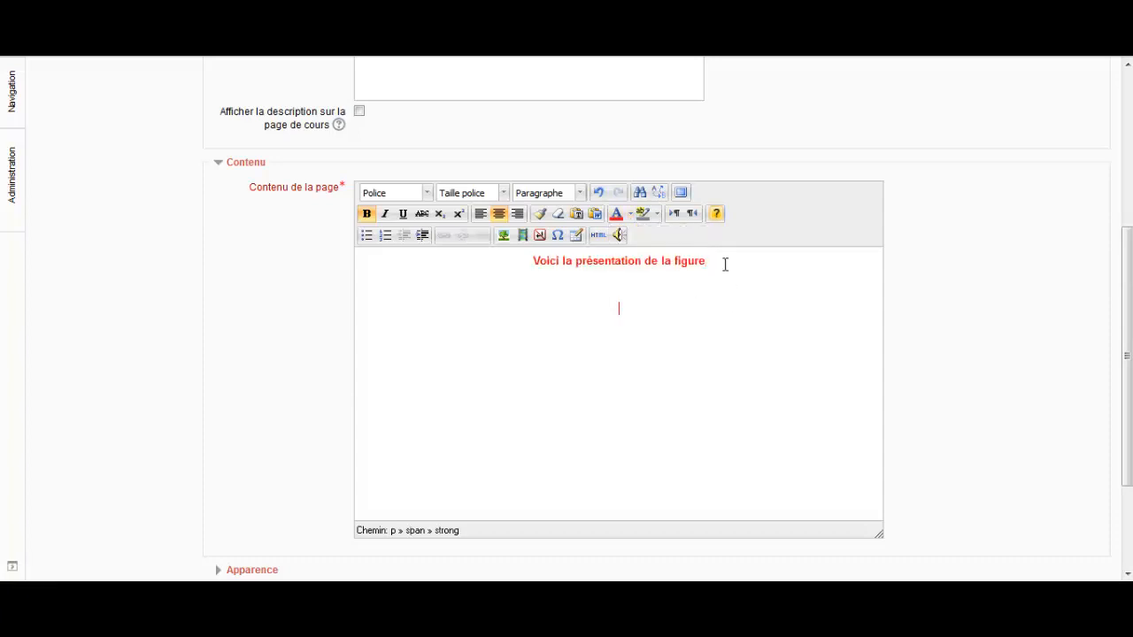
Step: In the content's HTML source, replace the two empty paragraphs with the copied GeoGebra iframe embed code and update the content
{"action": "left_click", "coordinate": [599, 236]}
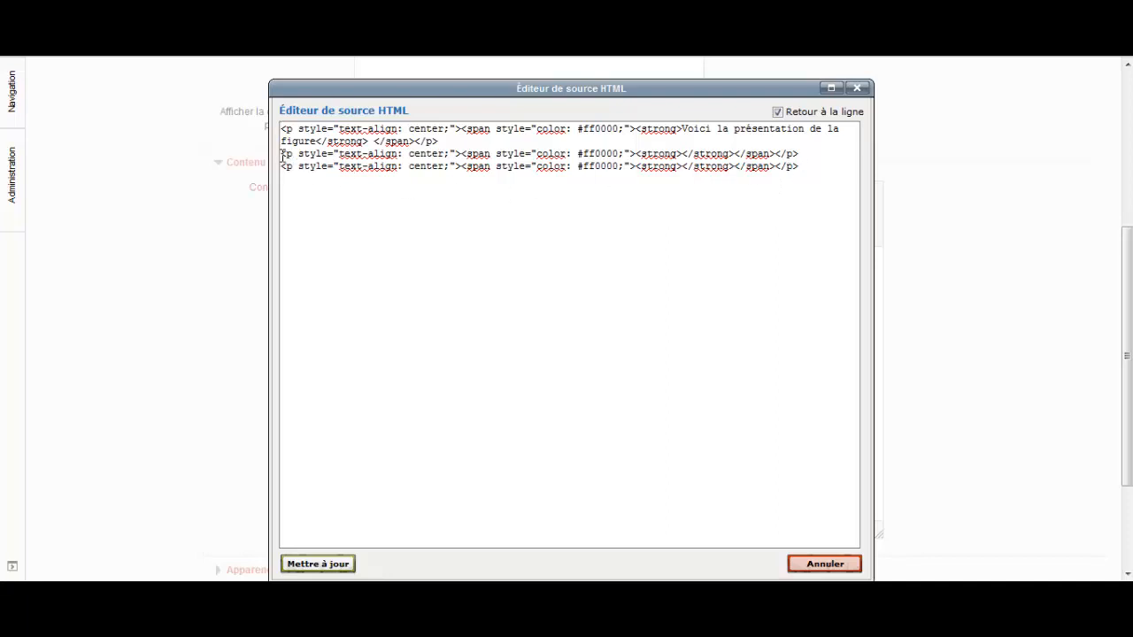
{"action": "left_click_drag", "start_coordinate": [283, 154], "coordinate": [319, 171]}
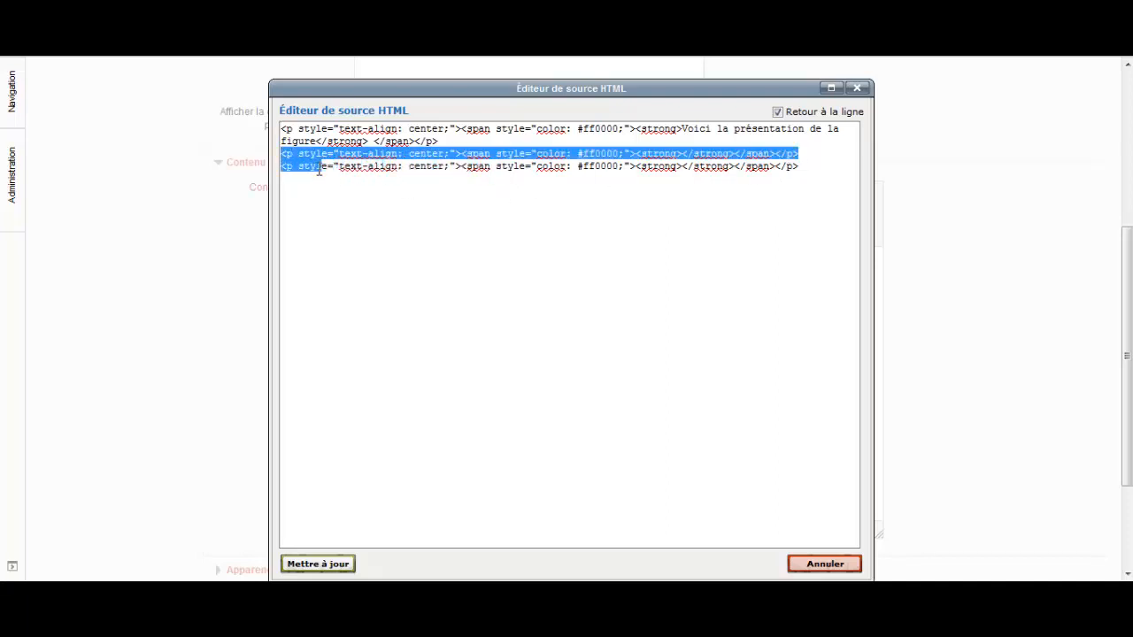
{"action": "left_click", "coordinate": [429, 200]}
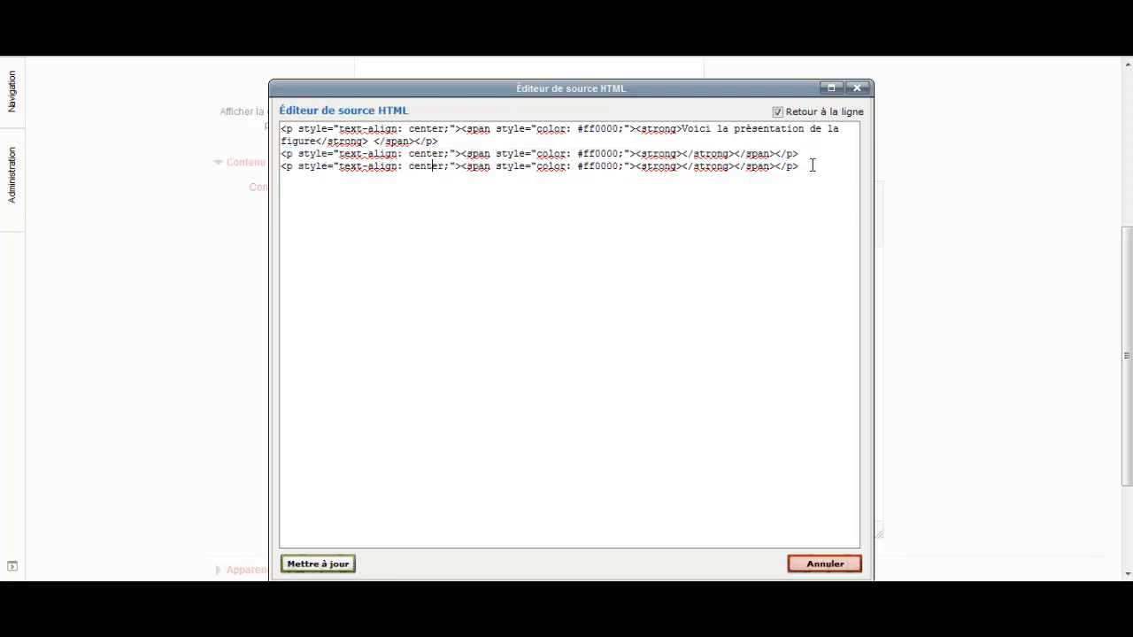
{"action": "left_click_drag", "start_coordinate": [811, 165], "coordinate": [246, 154]}
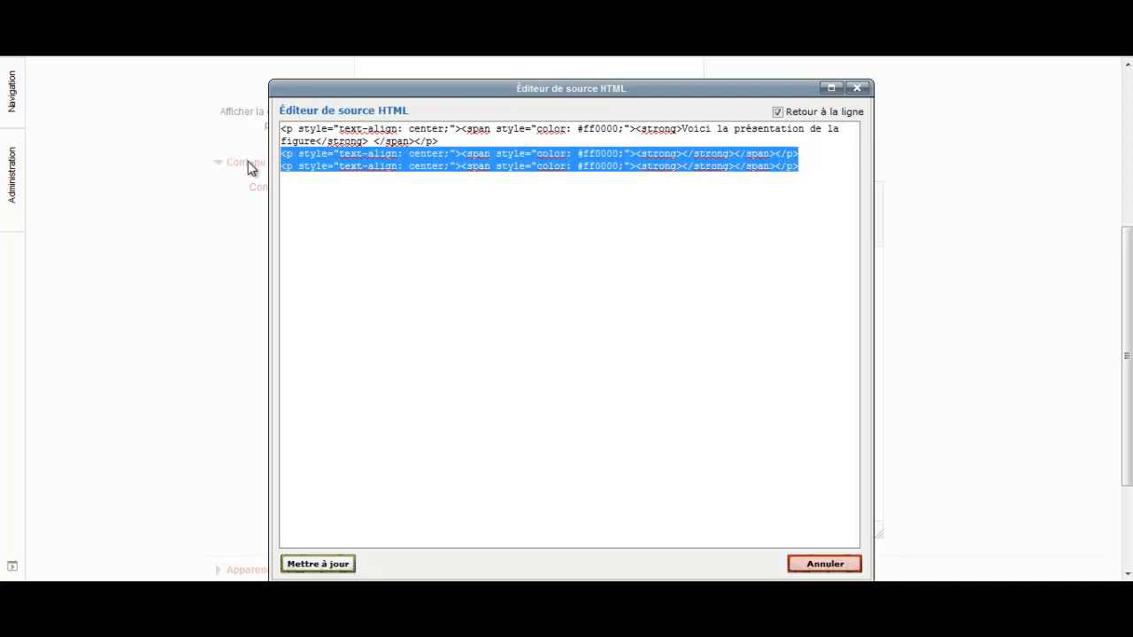
{"action": "key", "text": "Delete"}
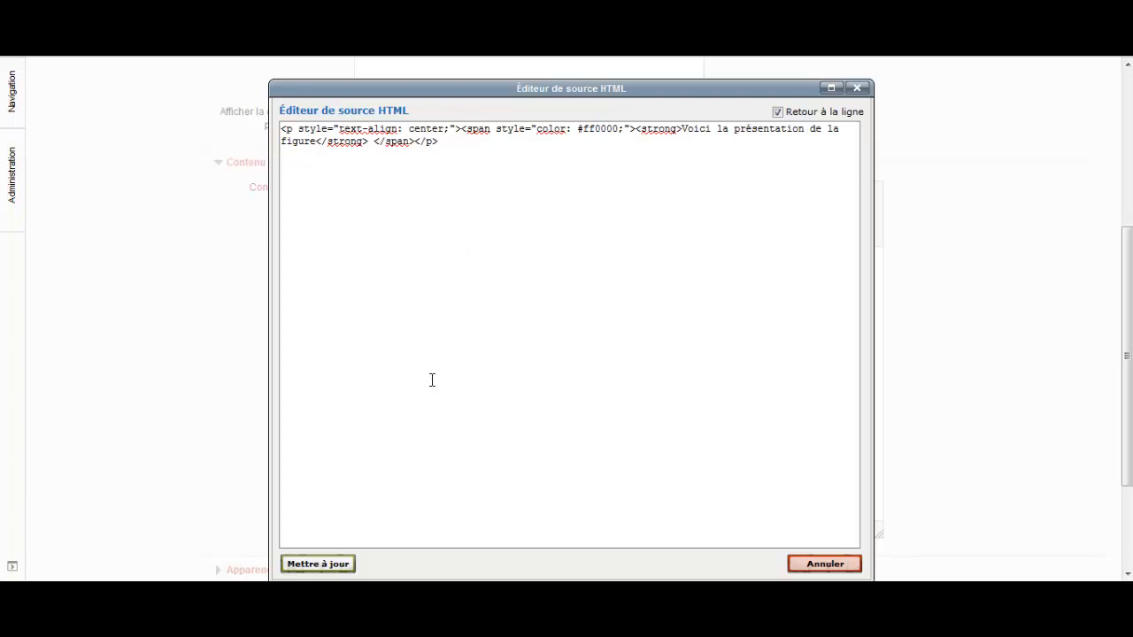
{"action": "type", "text": "<iframe scrolling=\"no\" src=\"https://tube.geogebra.org/material/iframe/id/YNHUqWYp/width/800/height/647/border/888888/rc/false/ai/true/sdz/true/smb/false/stb/true/stbh/true/ld/false/sri/true/at/auto\" width=\"800px\" height=\"647px\" style=\"border:0px;\"> </iframe>"}
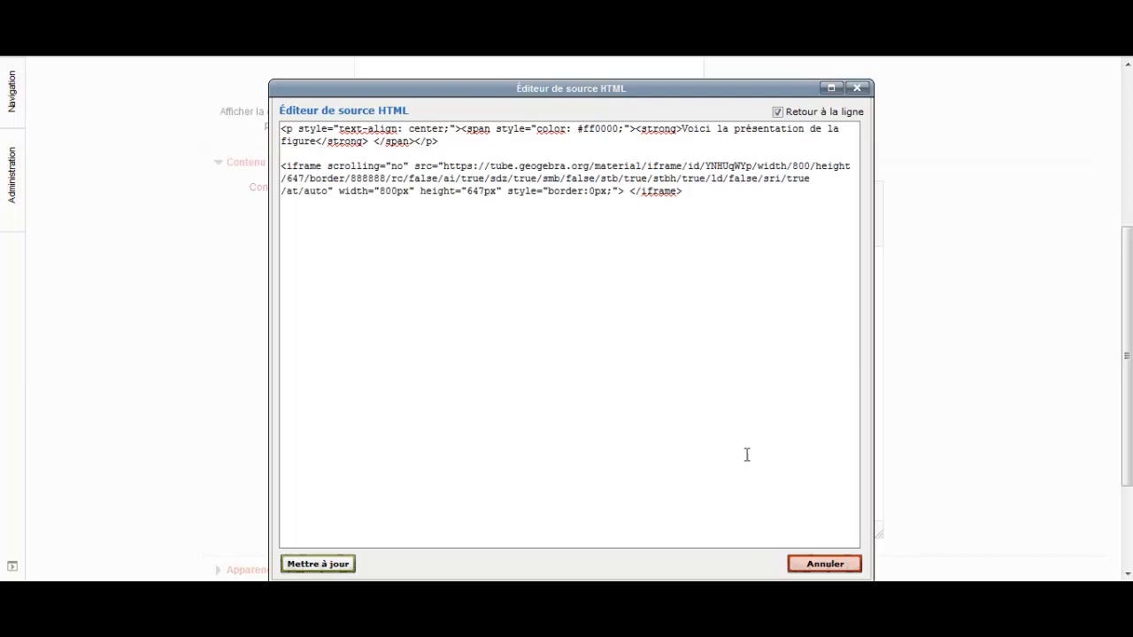
{"action": "left_click", "coordinate": [321, 564]}
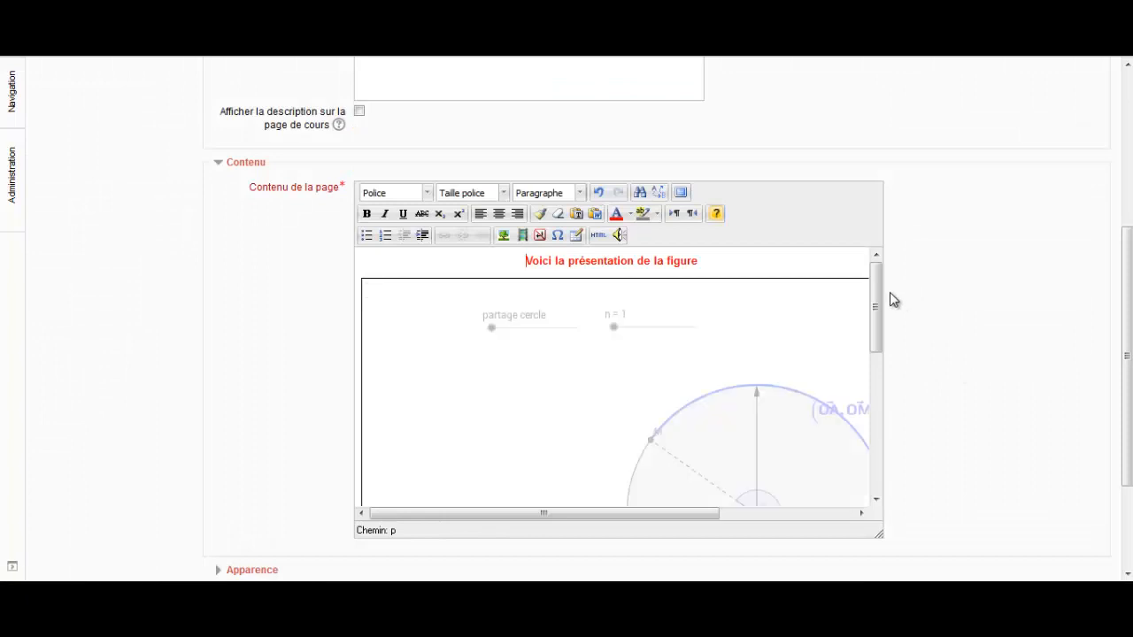
Step: Check the embedded figure in the content editor, and save and display the page
{"action": "left_click_drag", "start_coordinate": [877, 310], "coordinate": [919, 415]}
{"action": "scroll", "coordinate": [817, 430], "scroll_direction": "down", "scroll_amount": 3}
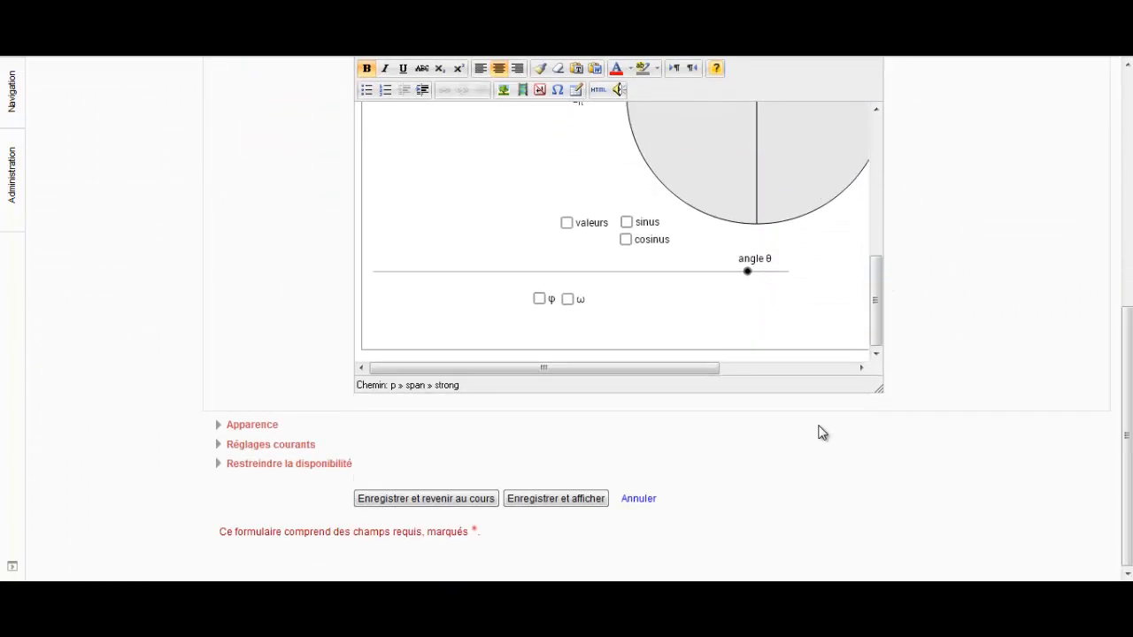
{"action": "left_click", "coordinate": [557, 499]}
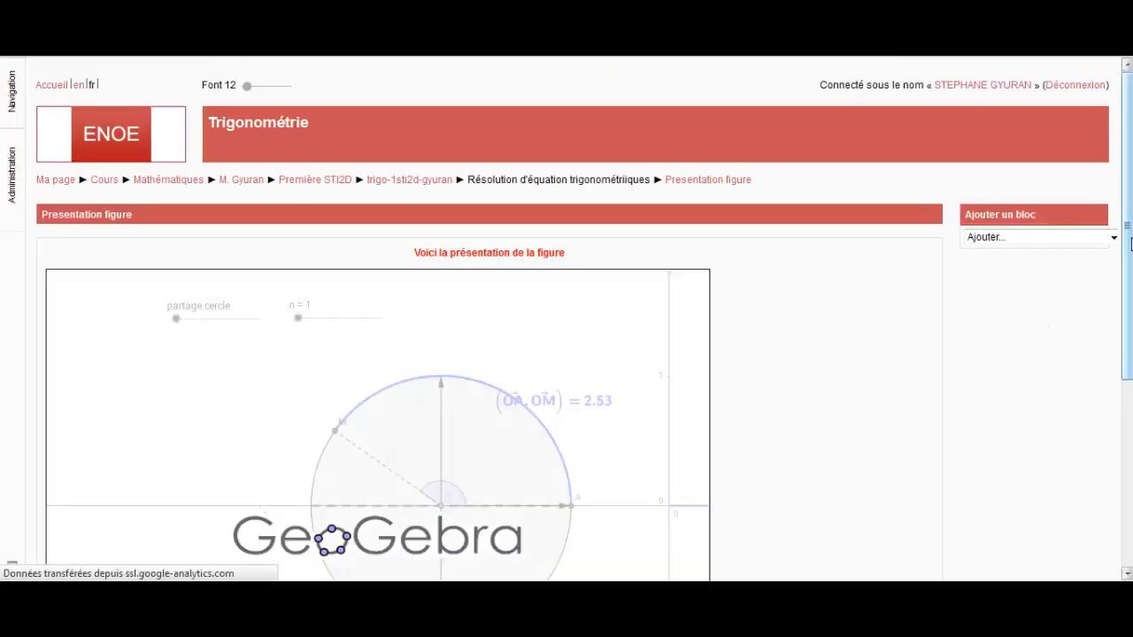
Step: Examine the embedded figure on the displayed page and try out its angle θ slider
{"action": "scroll", "coordinate": [1125, 314], "scroll_direction": "down", "scroll_amount": 3}
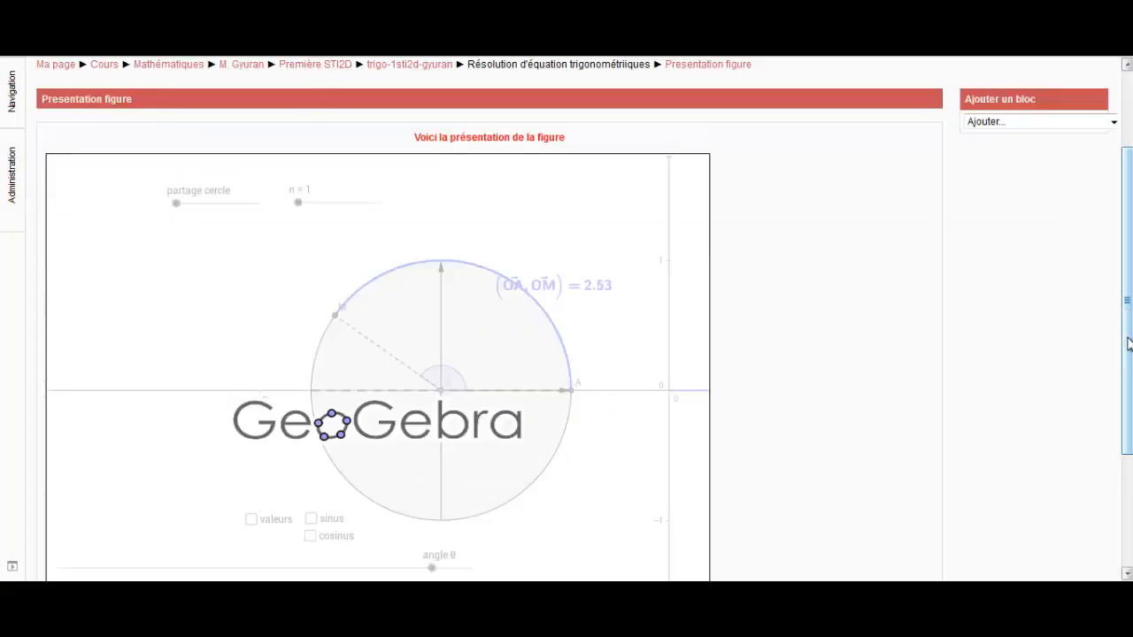
{"action": "scroll", "coordinate": [1128, 387], "scroll_direction": "down", "scroll_amount": 2}
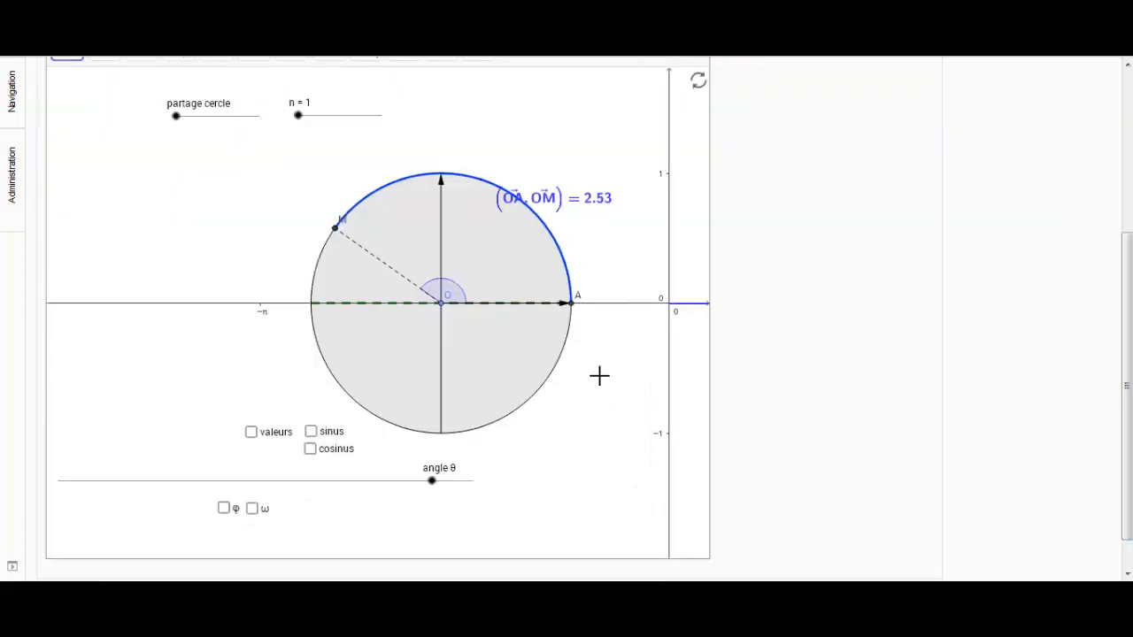
{"action": "left_click_drag", "start_coordinate": [1126, 386], "coordinate": [1127, 346]}
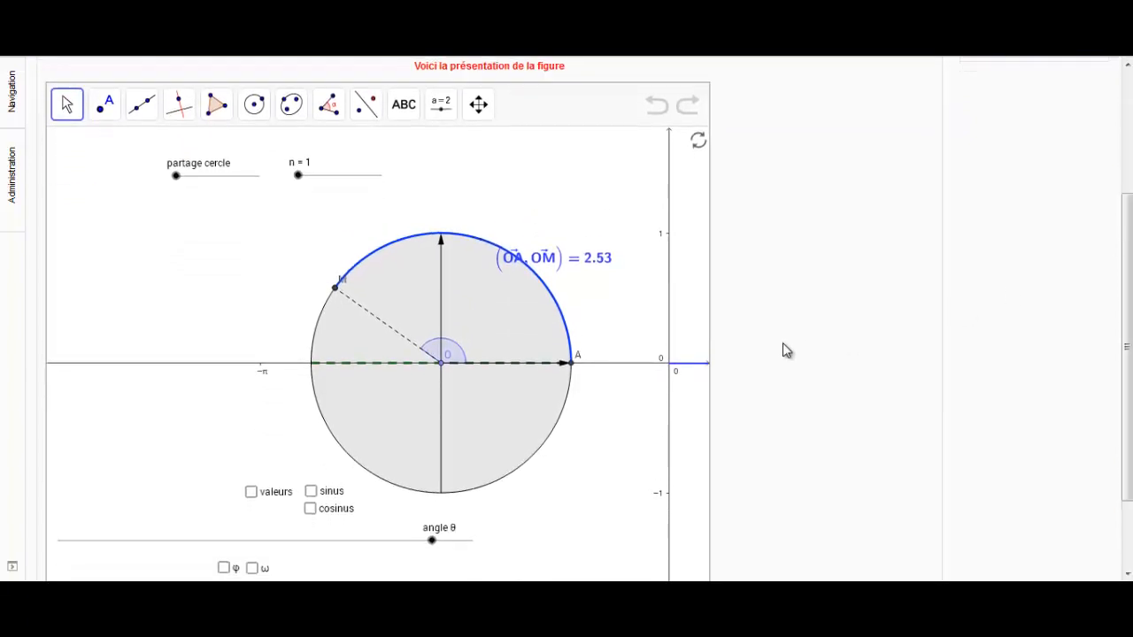
{"action": "left_click_drag", "start_coordinate": [430, 540], "coordinate": [300, 534]}
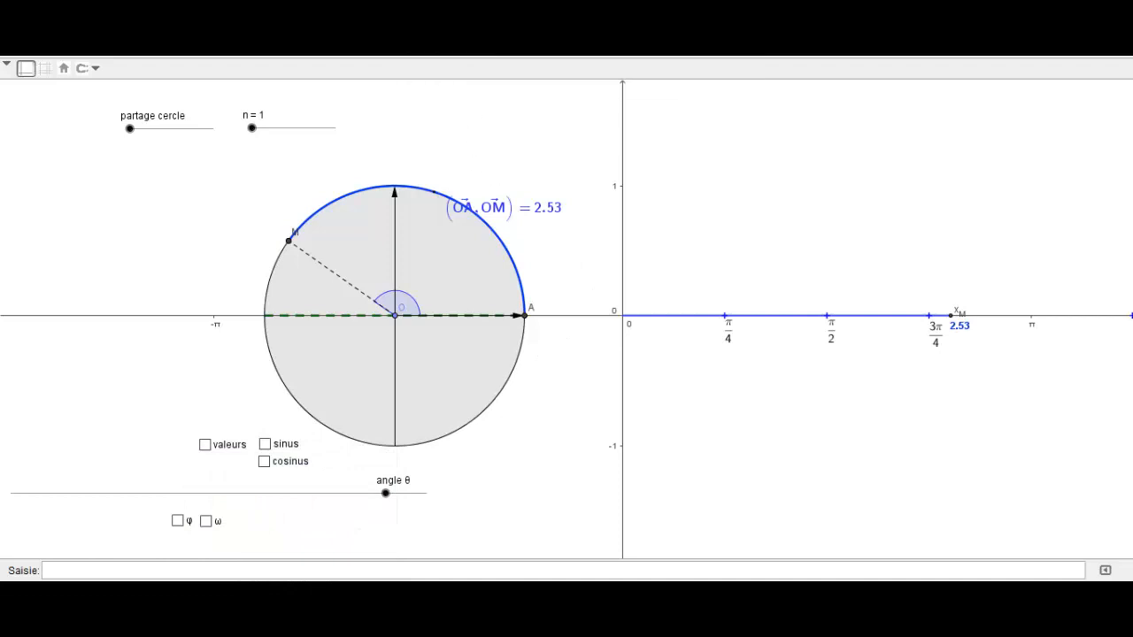
Step: In the GeoGebra desktop figure, shift the graphics view to bring the circle and more of the graduated line into frame
{"action": "left_click_drag", "start_coordinate": [570, 191], "coordinate": [342, 177]}
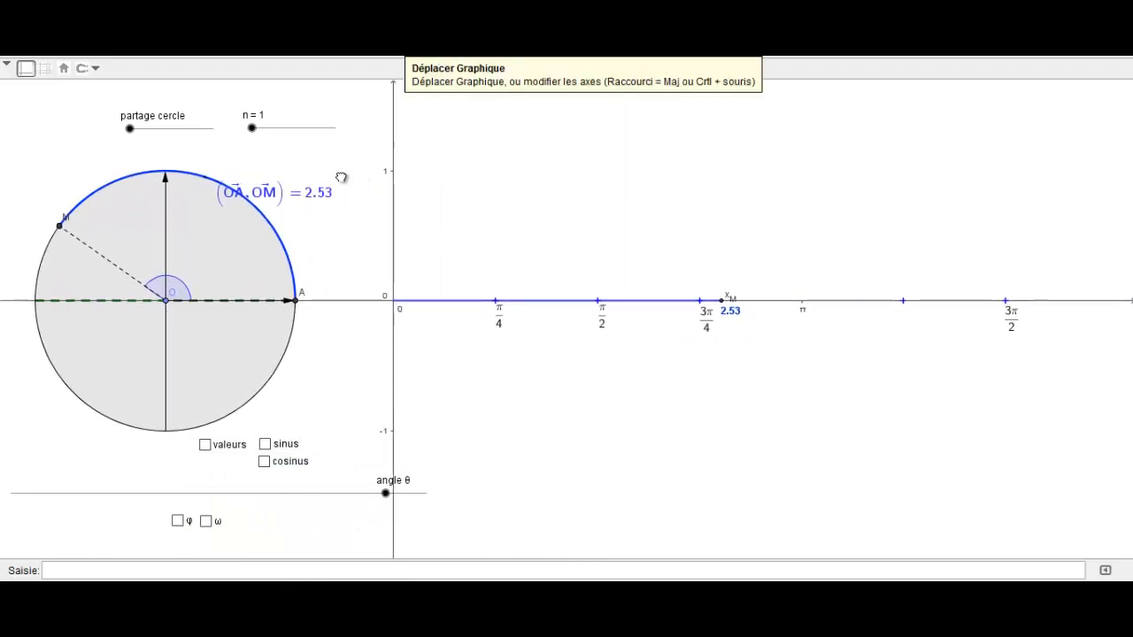